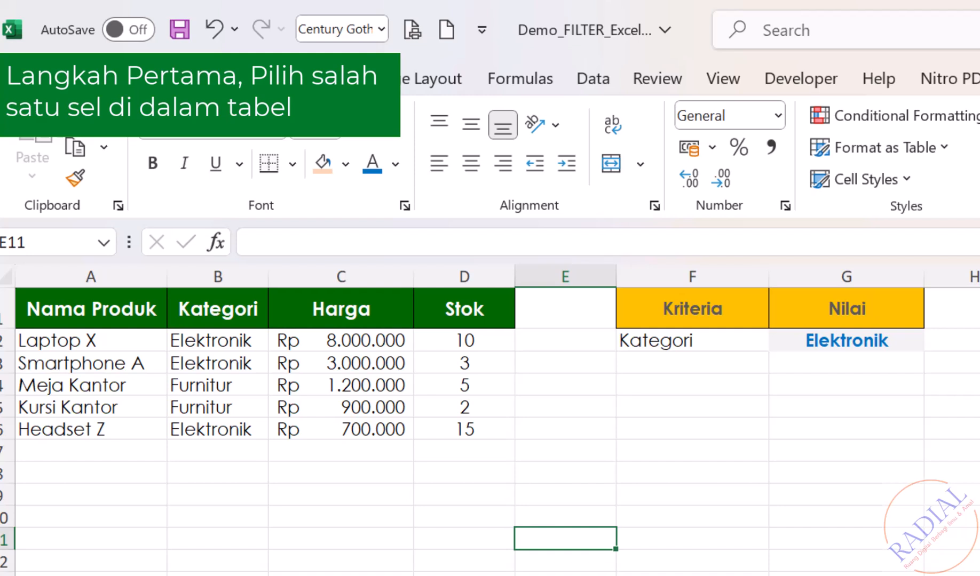
Convert the product data in A1:D6 into a table with headers
left_click(233, 385)
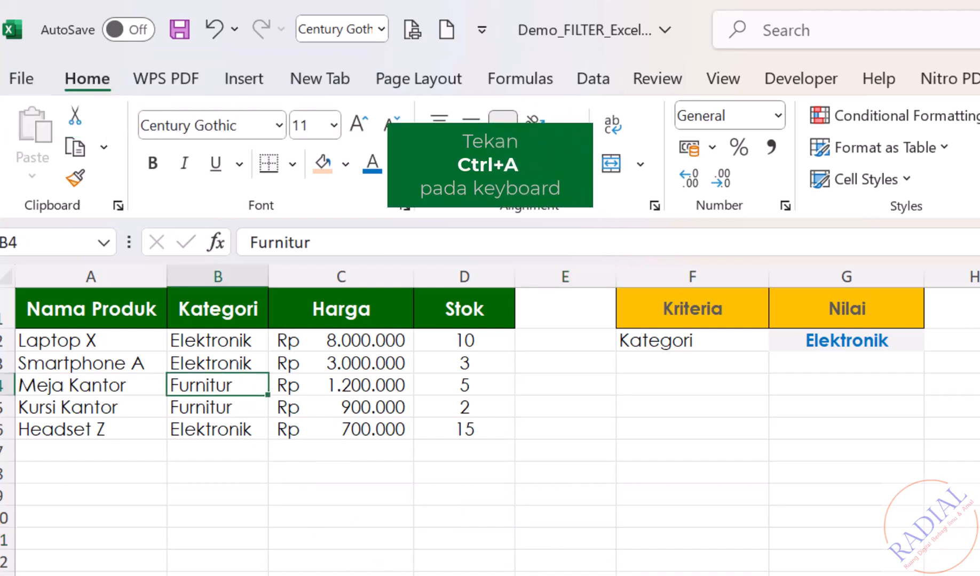
key("ctrl+a")
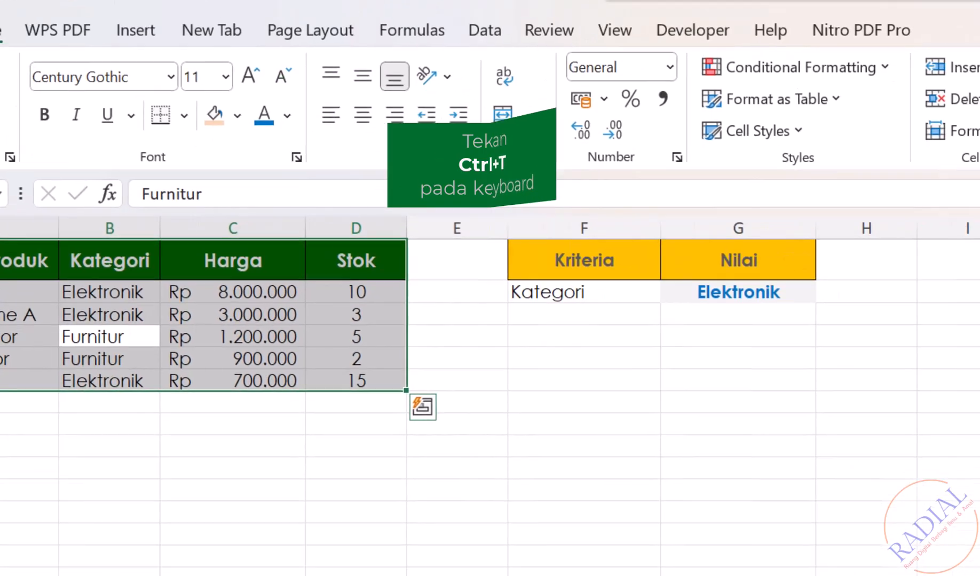
key("ctrl+t")
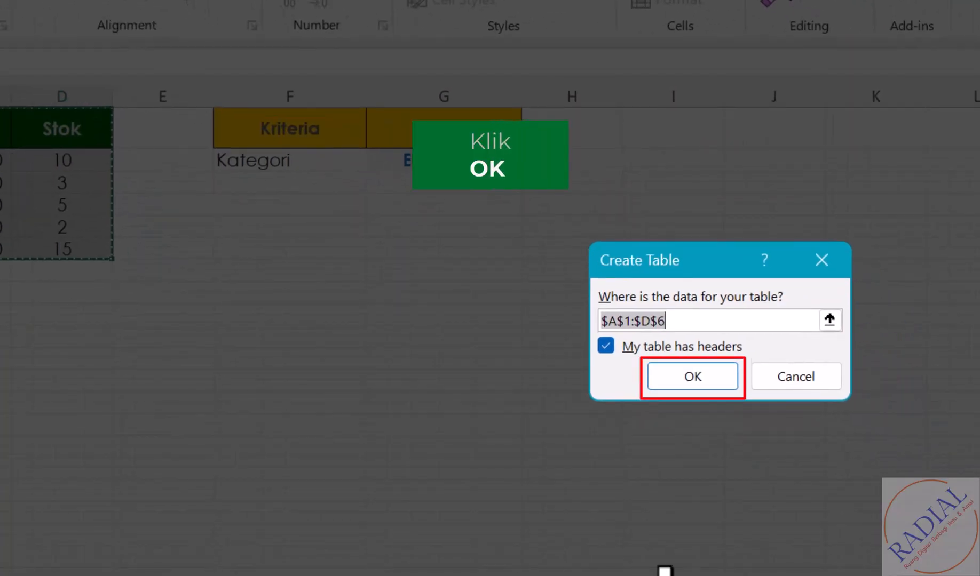
left_click(701, 380)
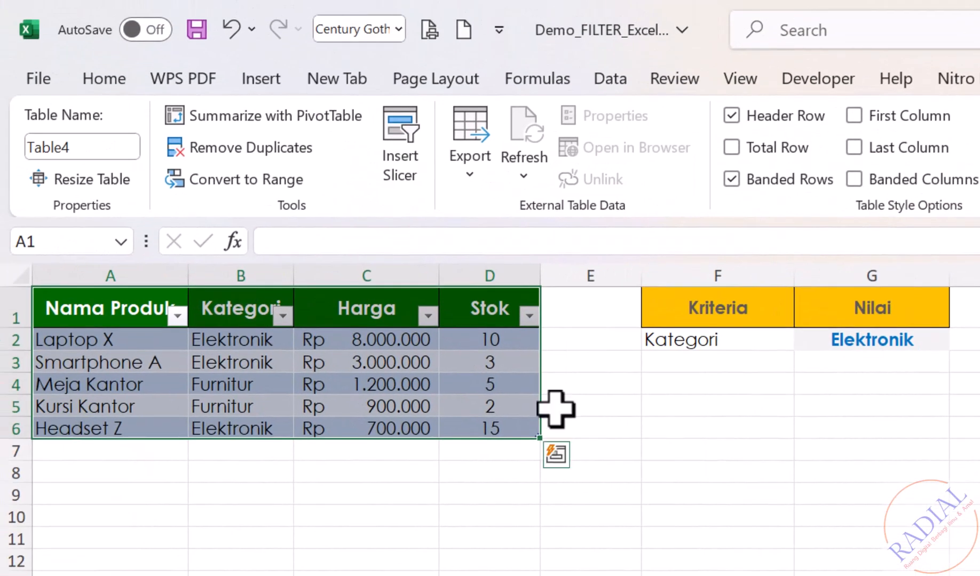
Name the new product table TabelProduk
left_click(98, 148)
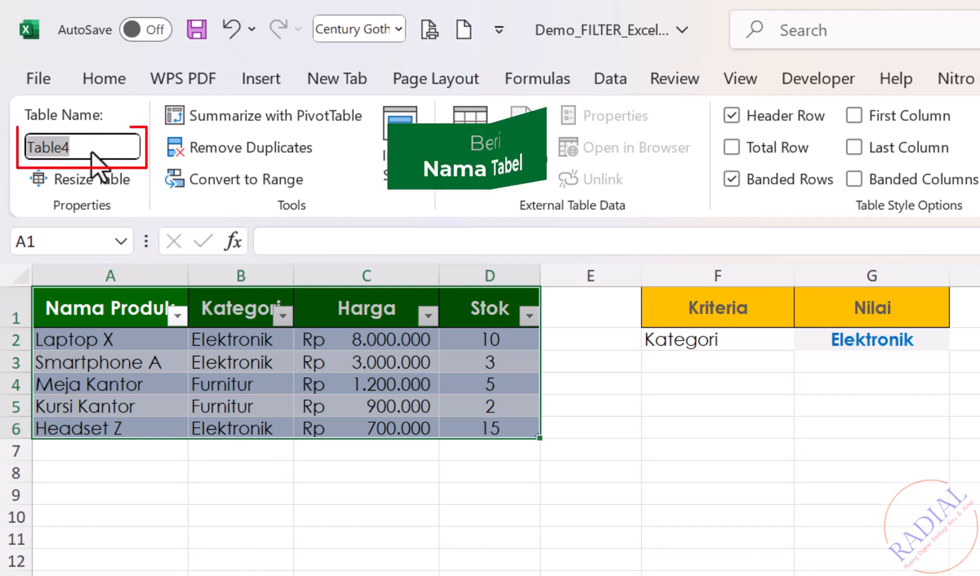
type("T")
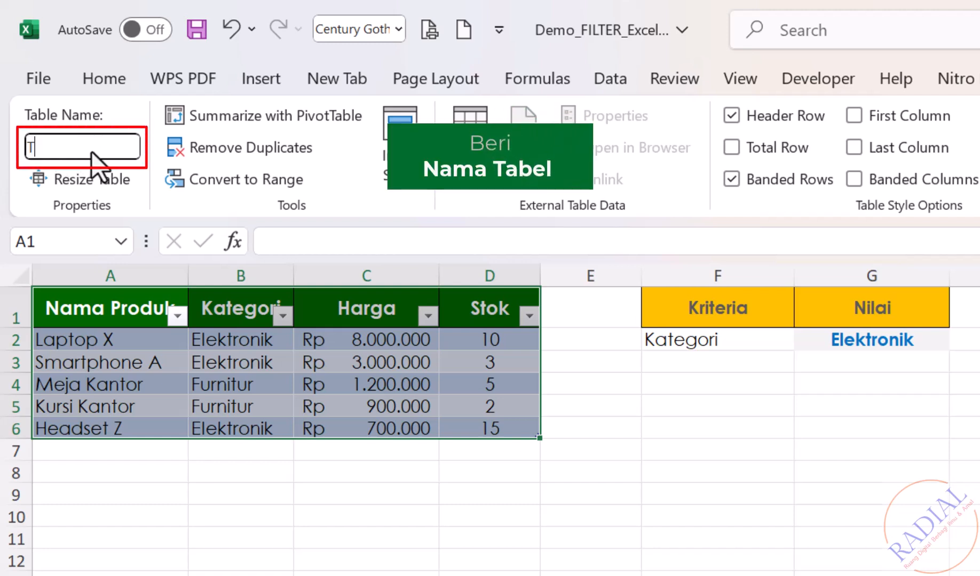
type("abelPro")
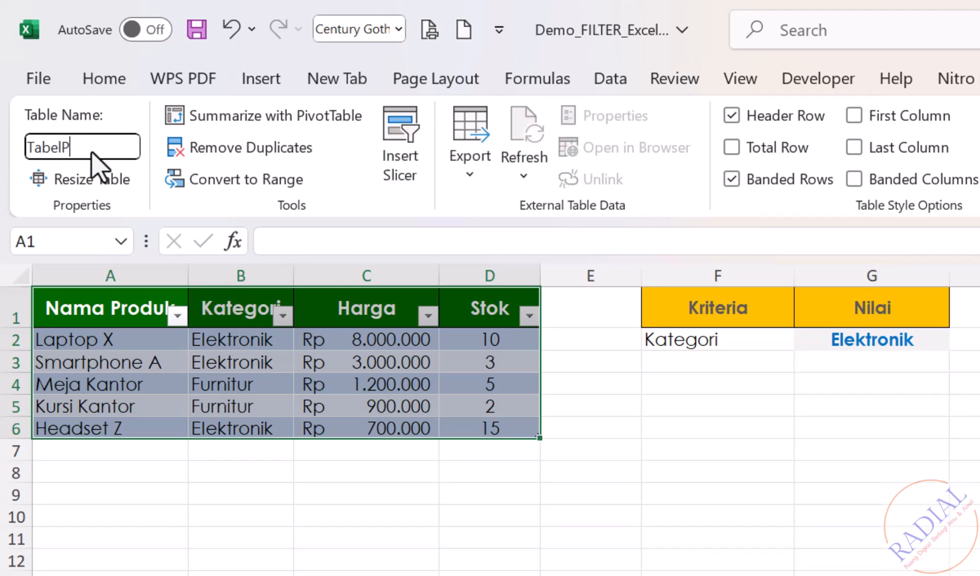
type("duk")
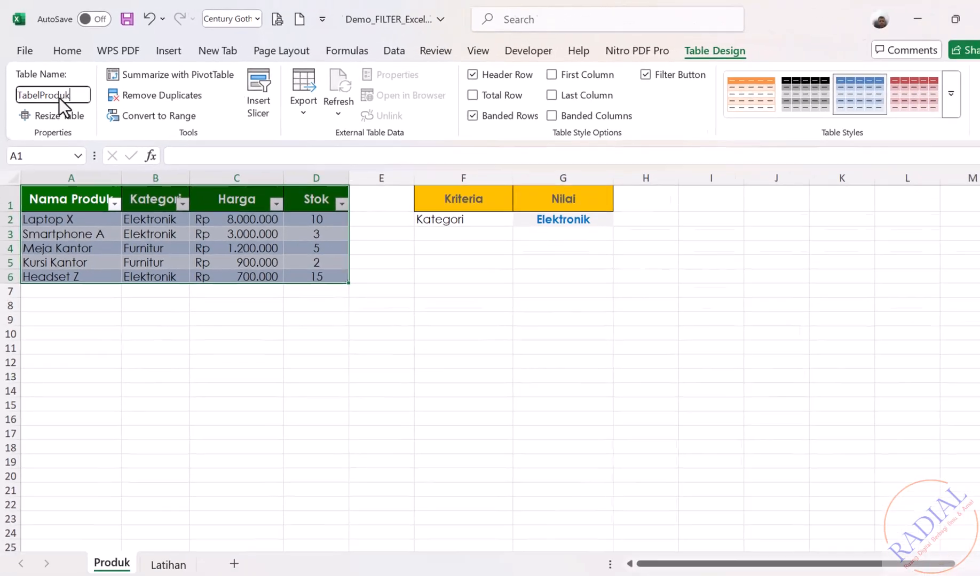
key("Return")
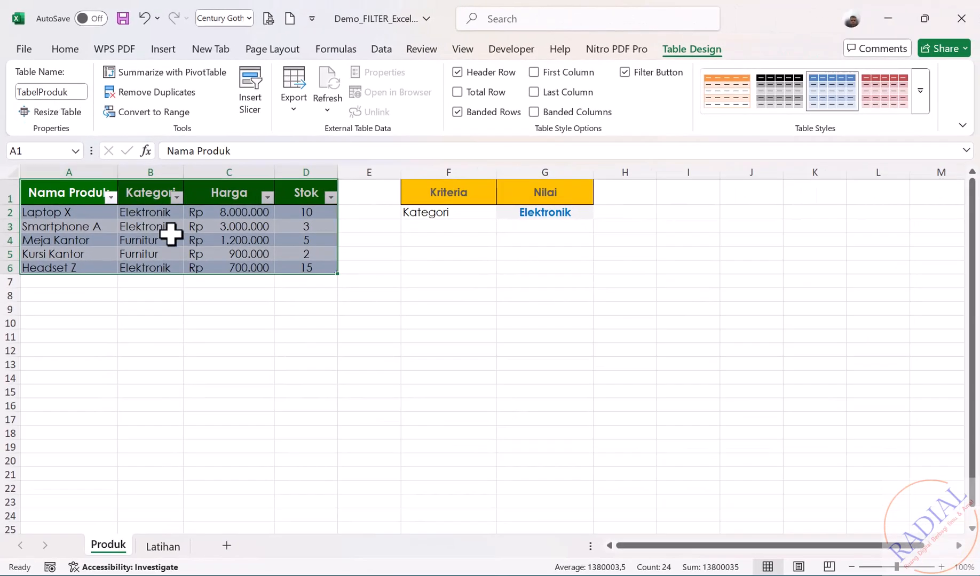
left_click(376, 378)
Fill the Kategori data cells B2:B6 with light orange
left_click_drag(151, 212, 149, 270)
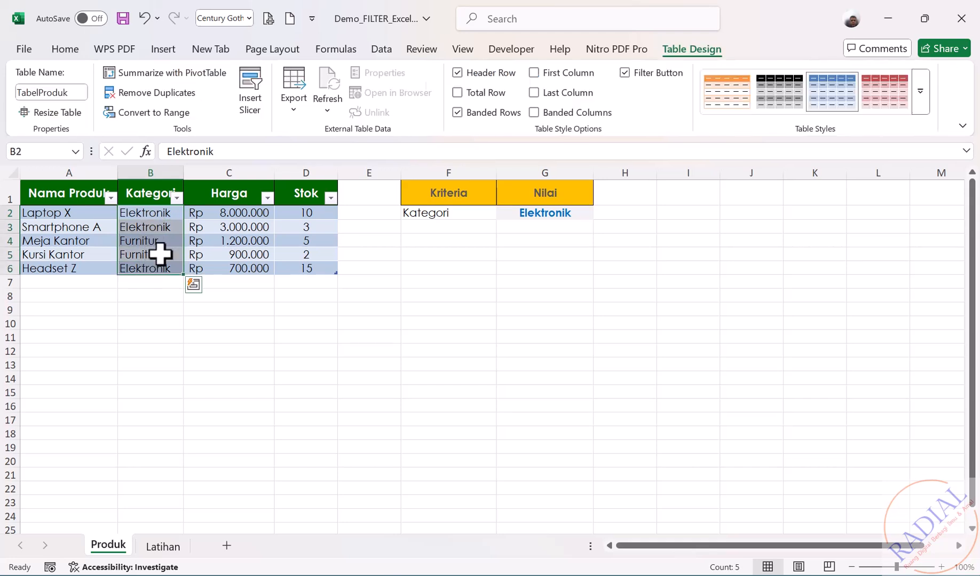
left_click(69, 47)
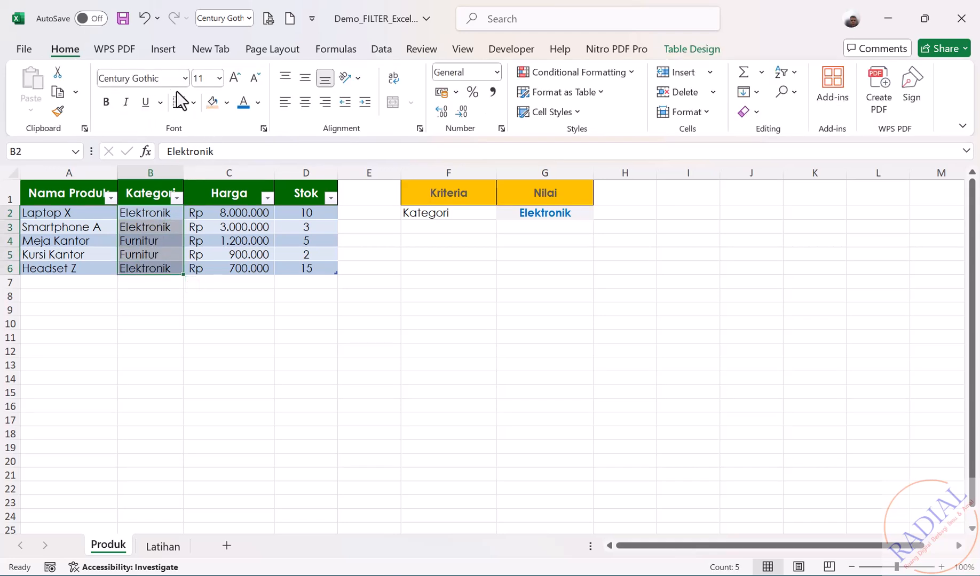
left_click(211, 105)
Fill the Stok data cells D2:D6 with light green
left_click_drag(307, 214, 309, 267)
left_click(226, 102)
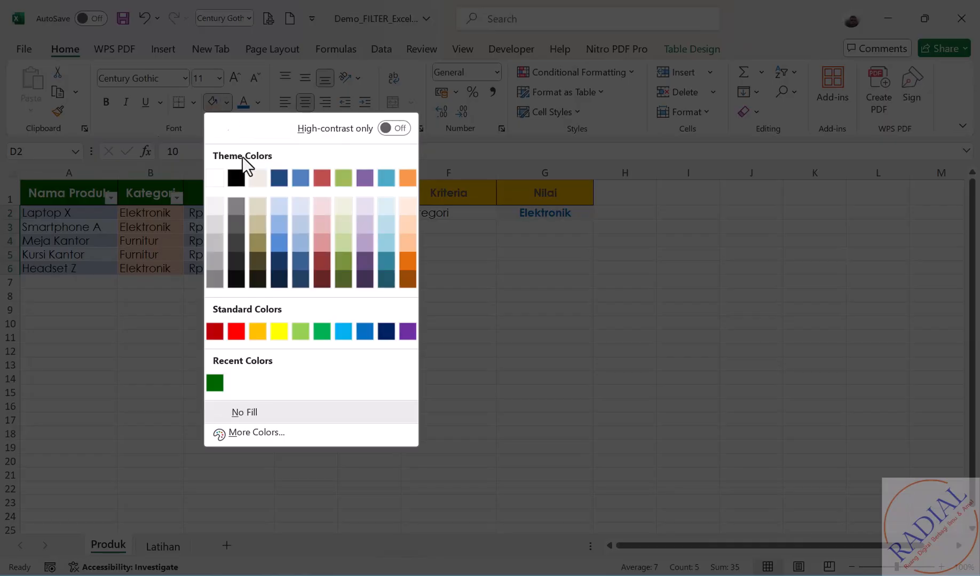
left_click(345, 239)
left_click(385, 427)
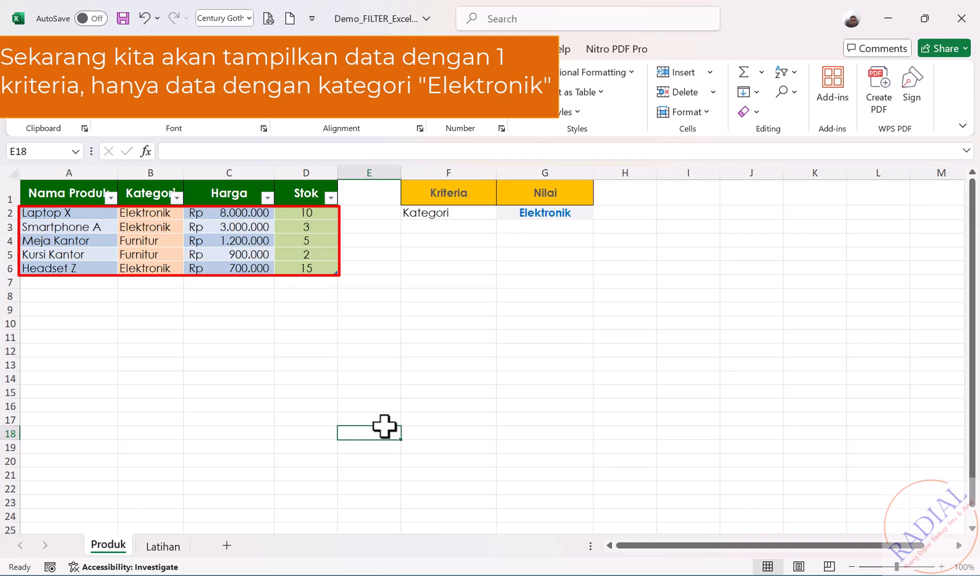
Change the criteria header in F1 to "1 Kriteria"
double_click(424, 193)
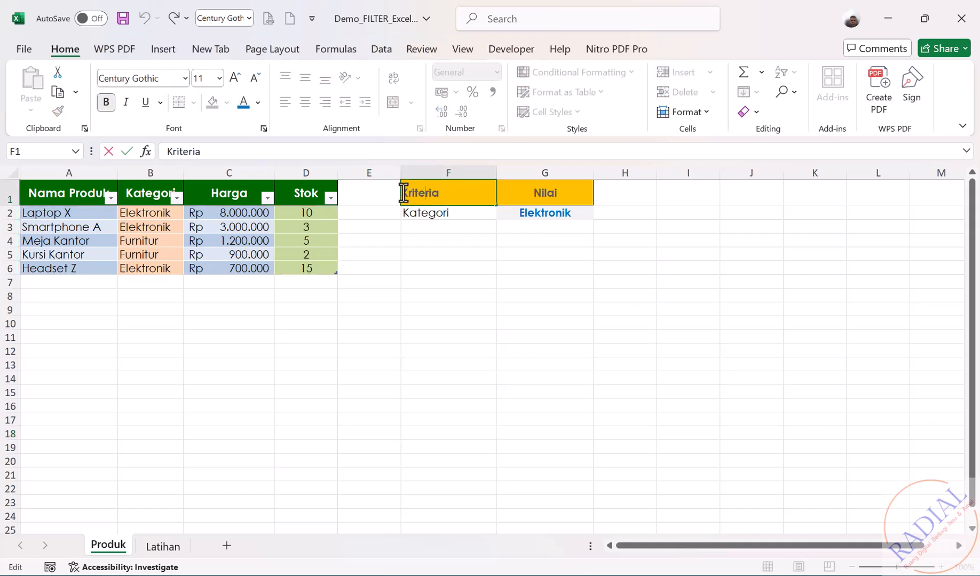
left_click(403, 193)
type("1")
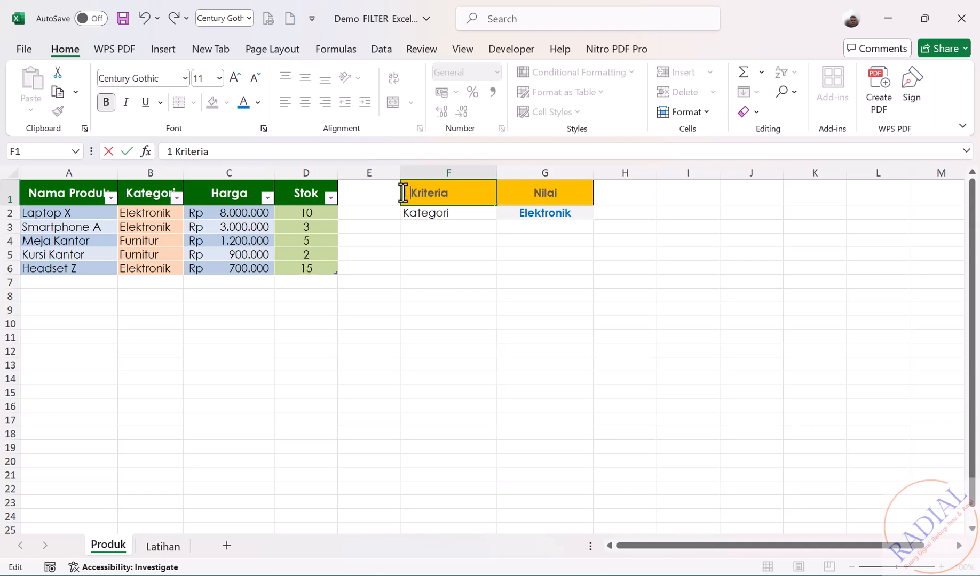
key("Return")
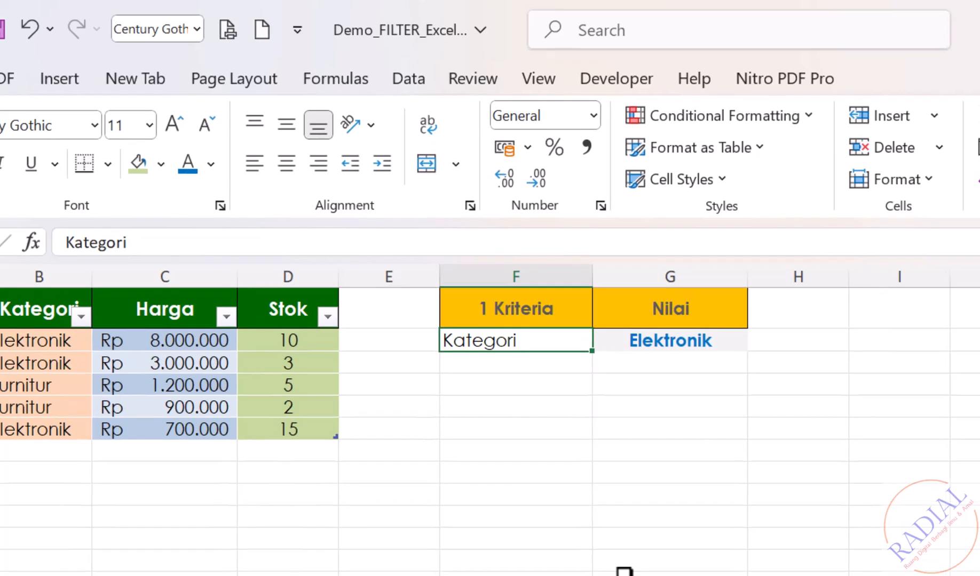
Start a FILTER formula in F4 with the data of TabelProduk as its array argument
left_click(517, 393)
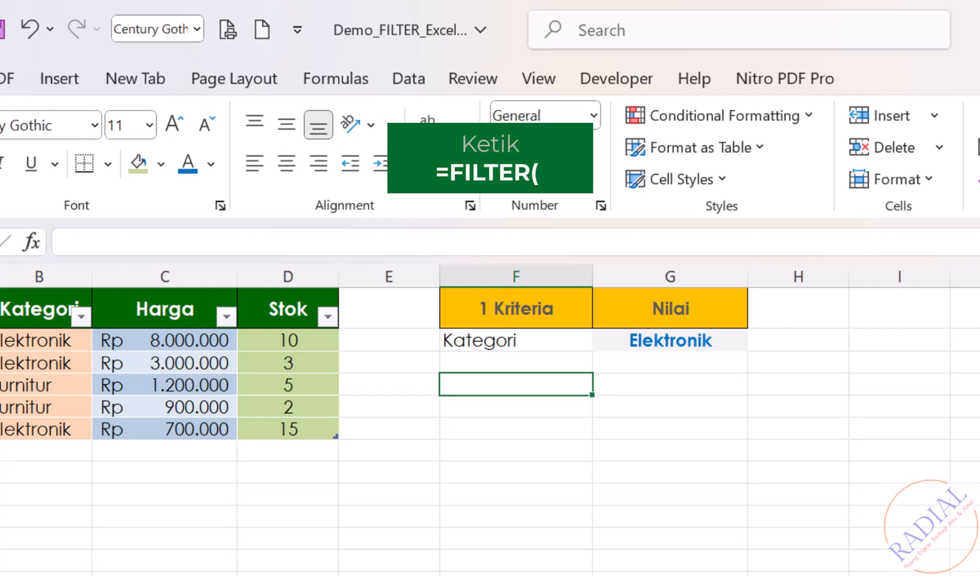
type("=FILTER")
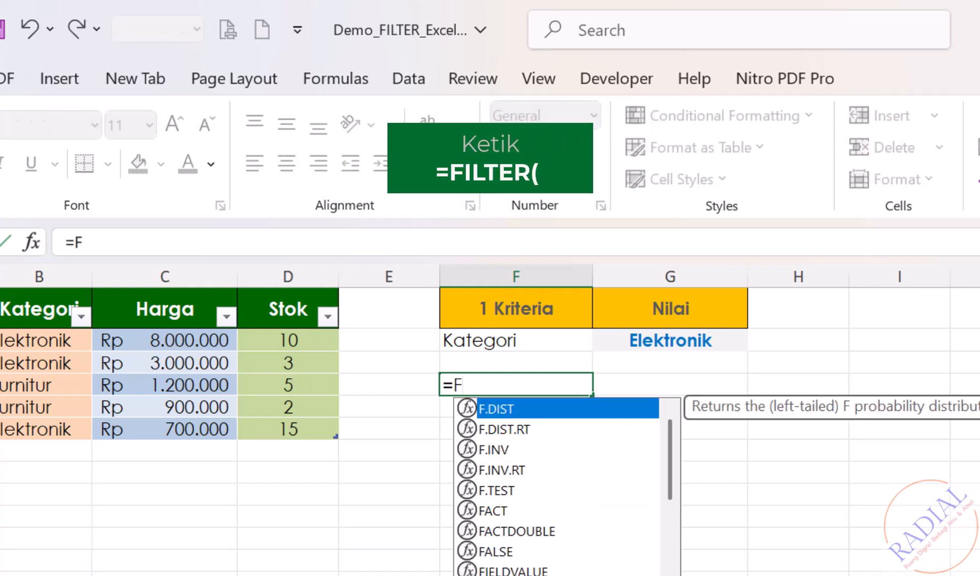
type("(")
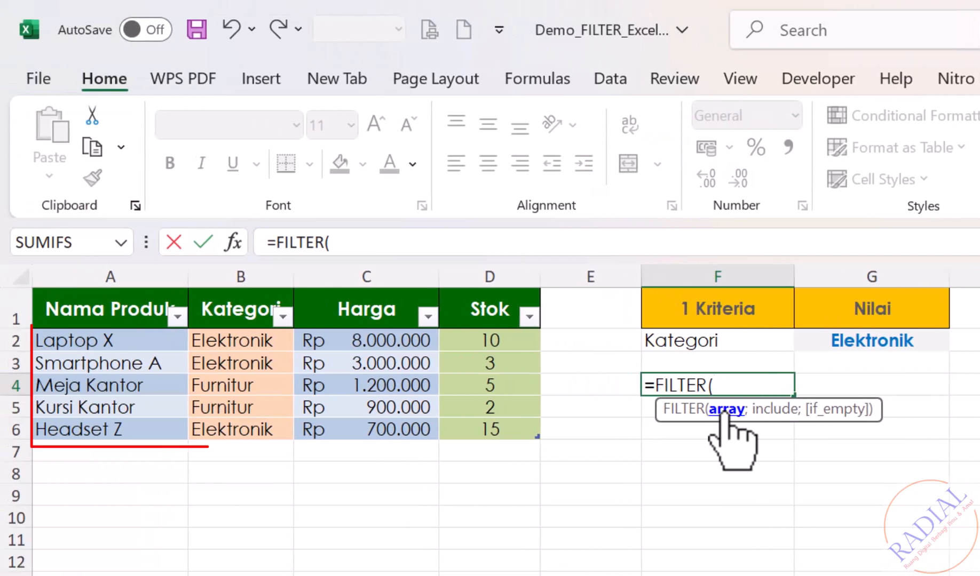
left_click_drag(100, 344, 480, 430)
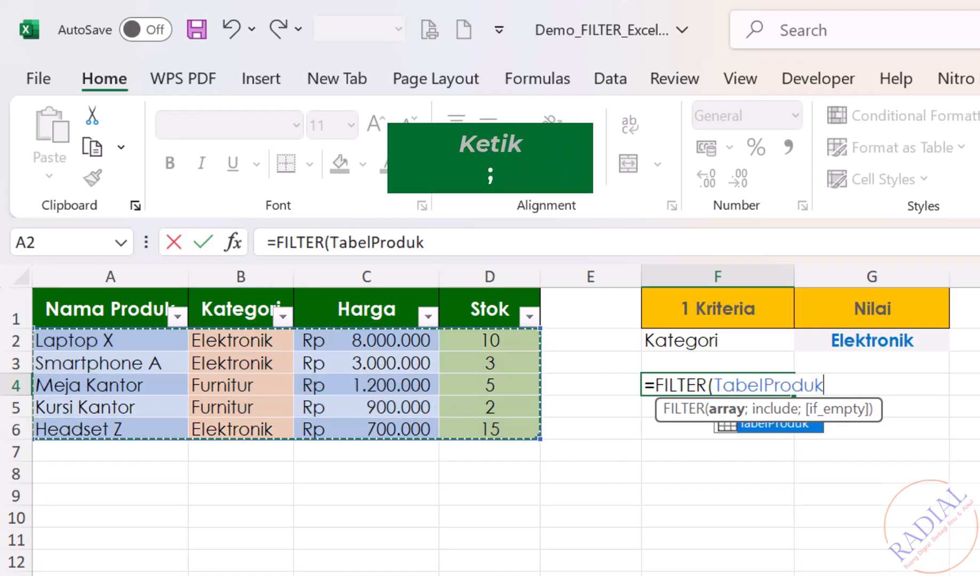
type(";")
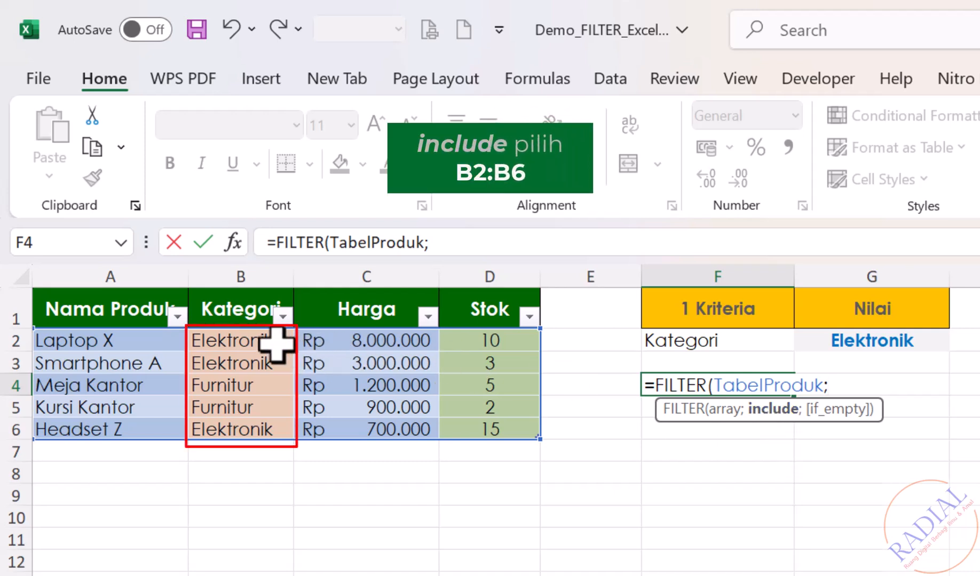
Set the formula's include argument to TabelProduk[Kategori]="Elektronik"
left_click_drag(271, 342, 263, 431)
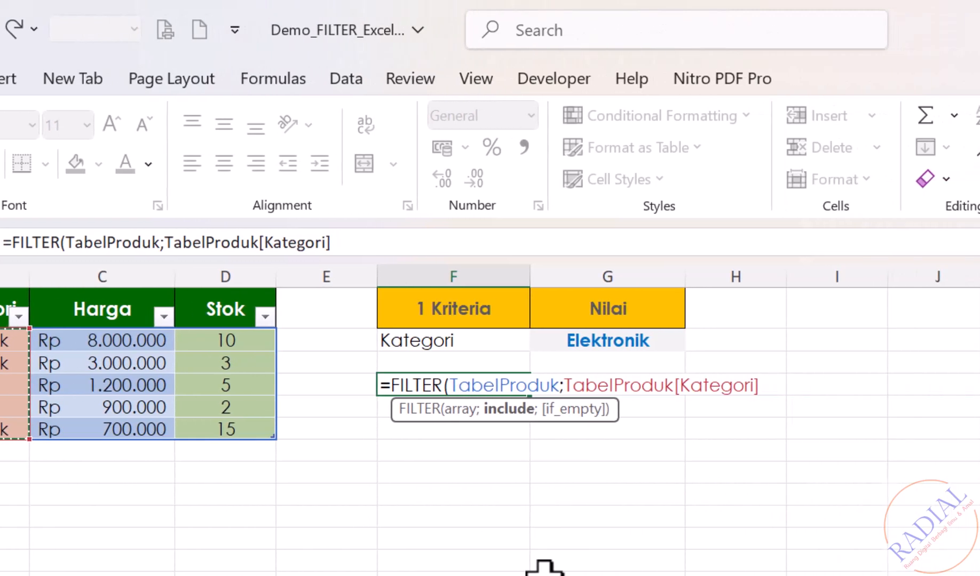
type("=\"Elek")
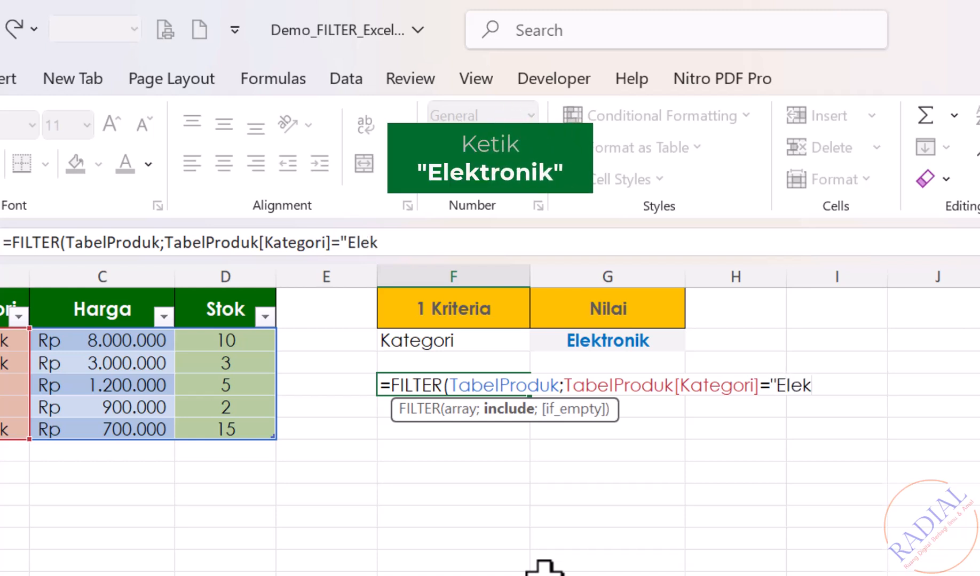
type("tronik\"")
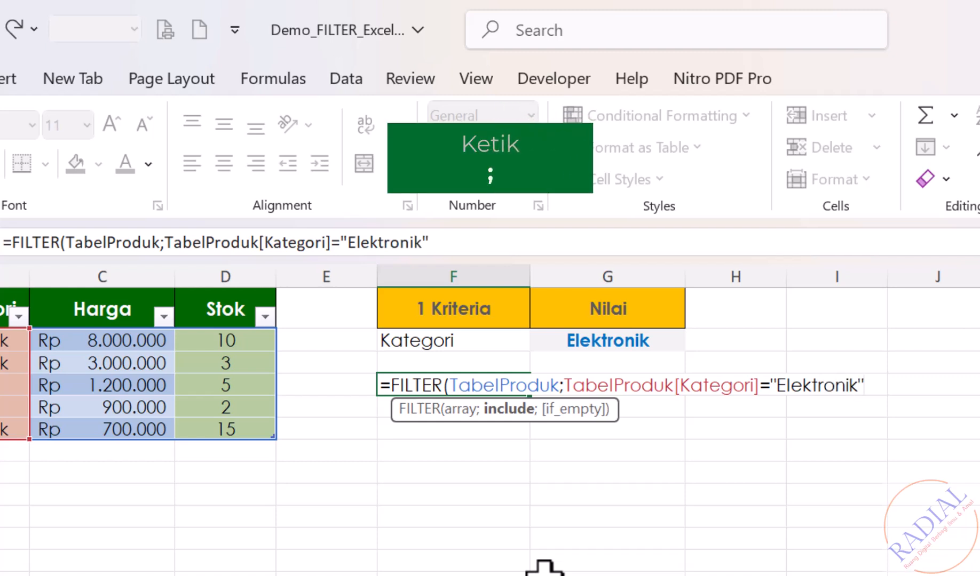
type(";")
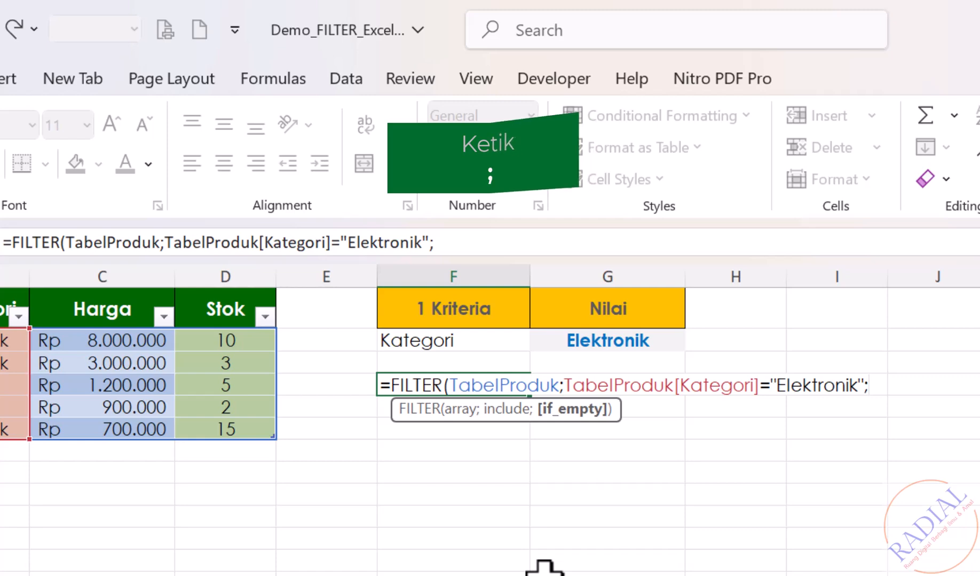
Set the if_empty argument to "Tidak Ditemukan" and complete the FILTER formula in F4
type("\"")
type("Tidak Dit")
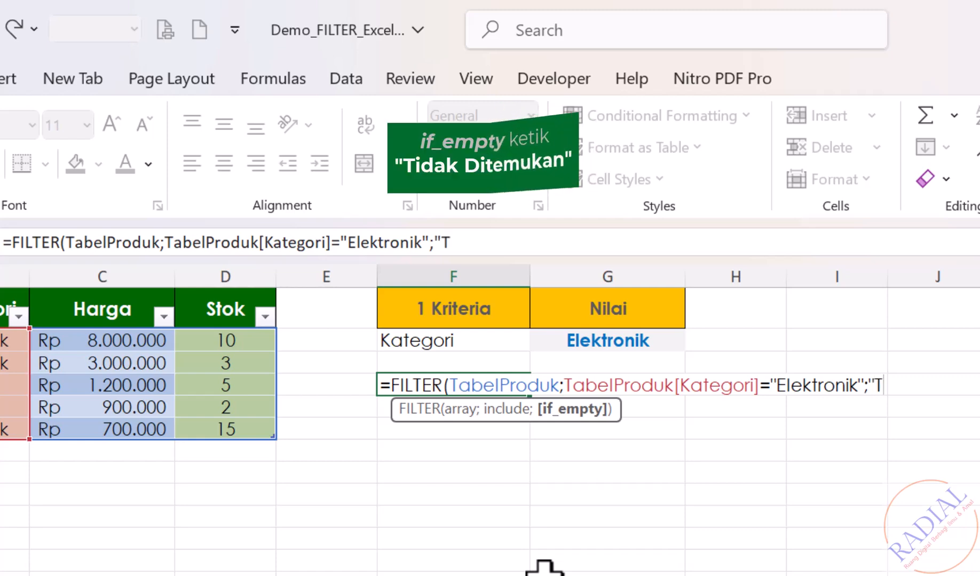
type("emukan\"")
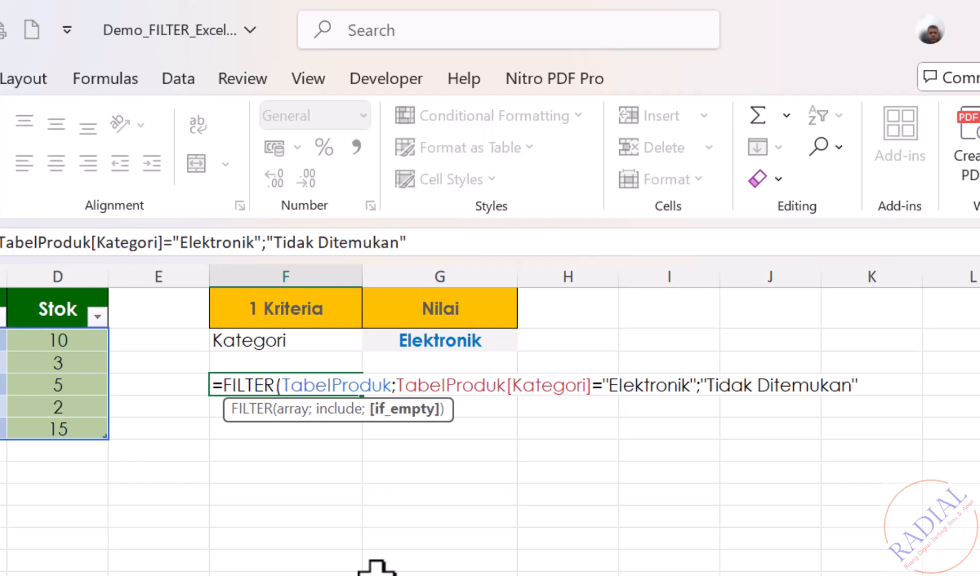
type(")")
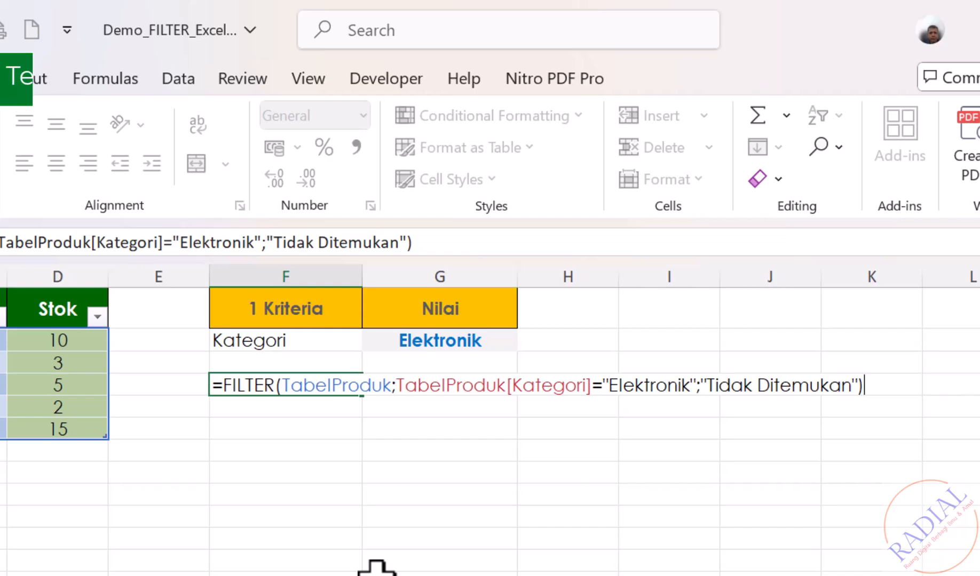
key("Return")
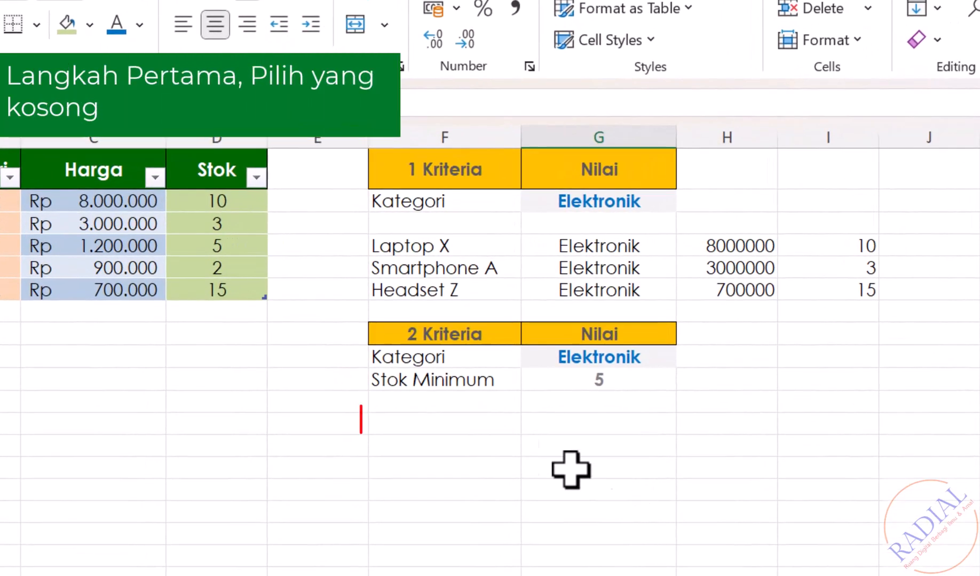
Start a FILTER formula in F12 below the 2 Kriteria block, with TabelProduk as its array argument
left_click(449, 423)
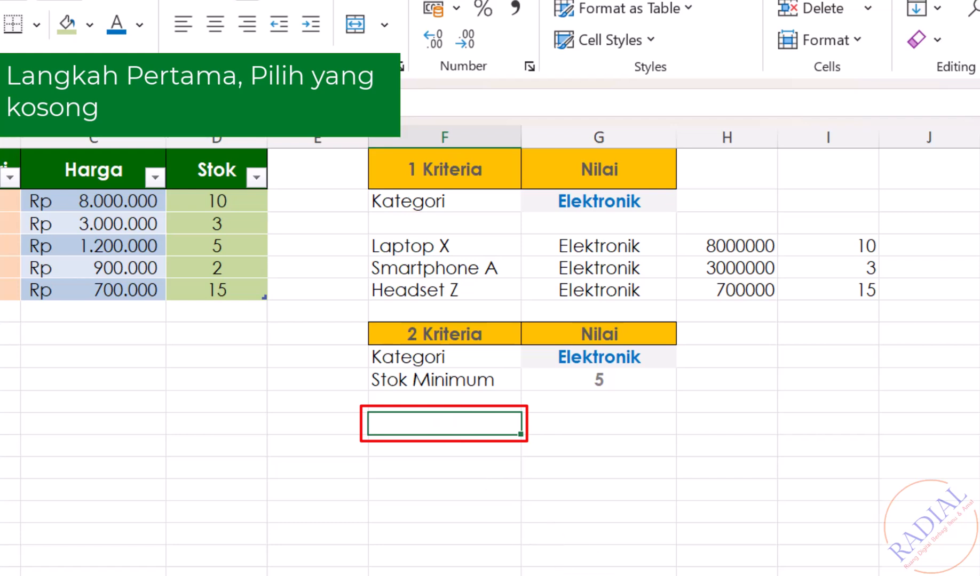
type("=")
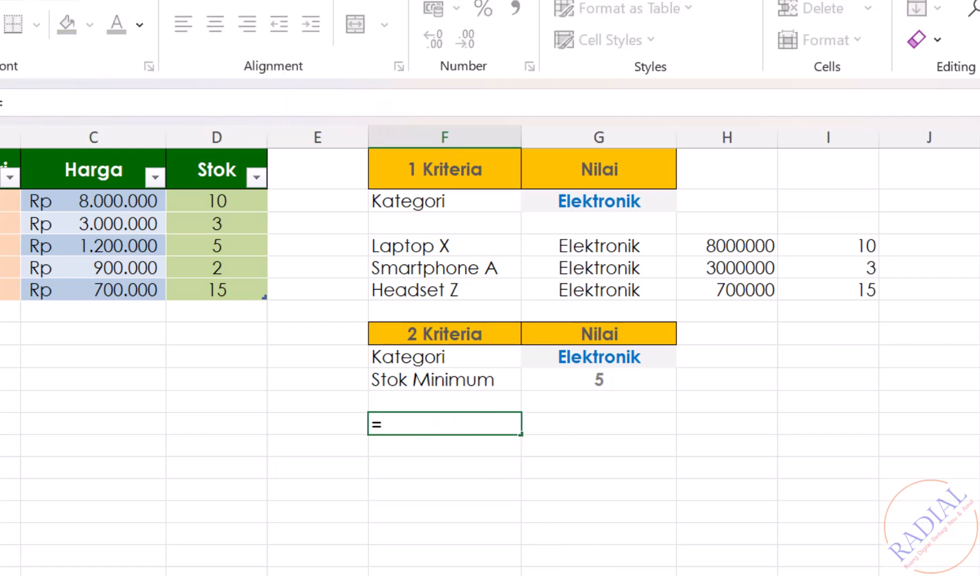
type("FILTER")
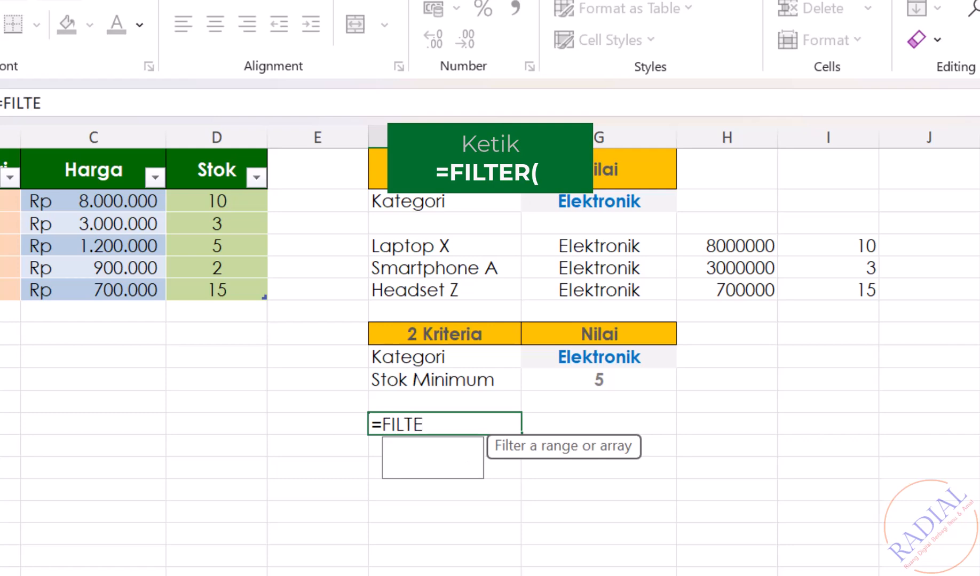
type("(")
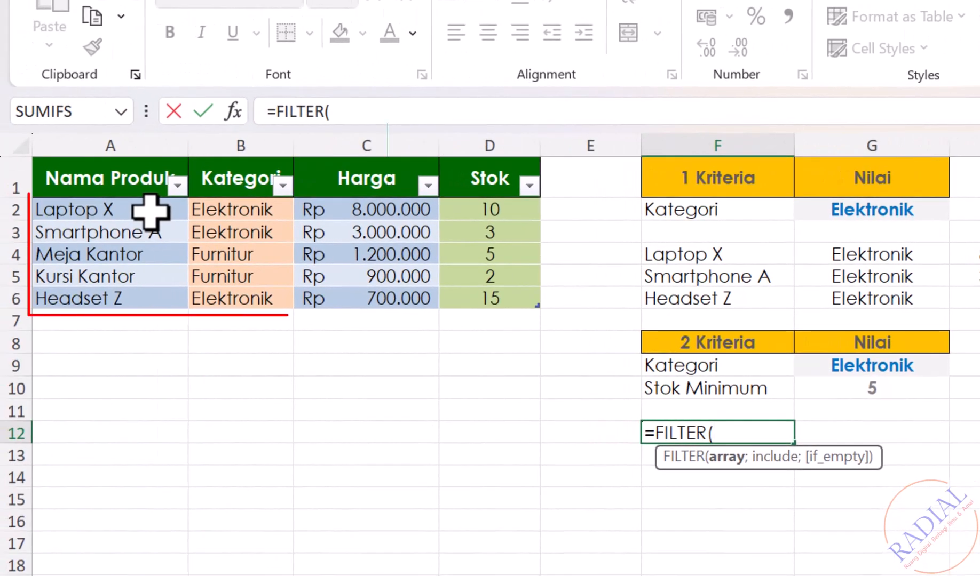
left_click(0, 203)
left_click_drag(149, 211, 487, 302)
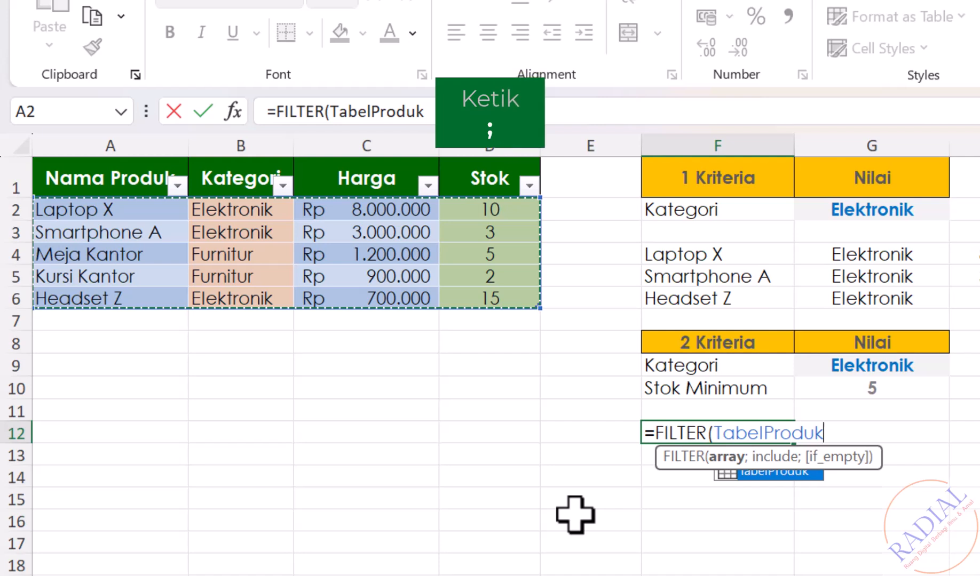
type(";")
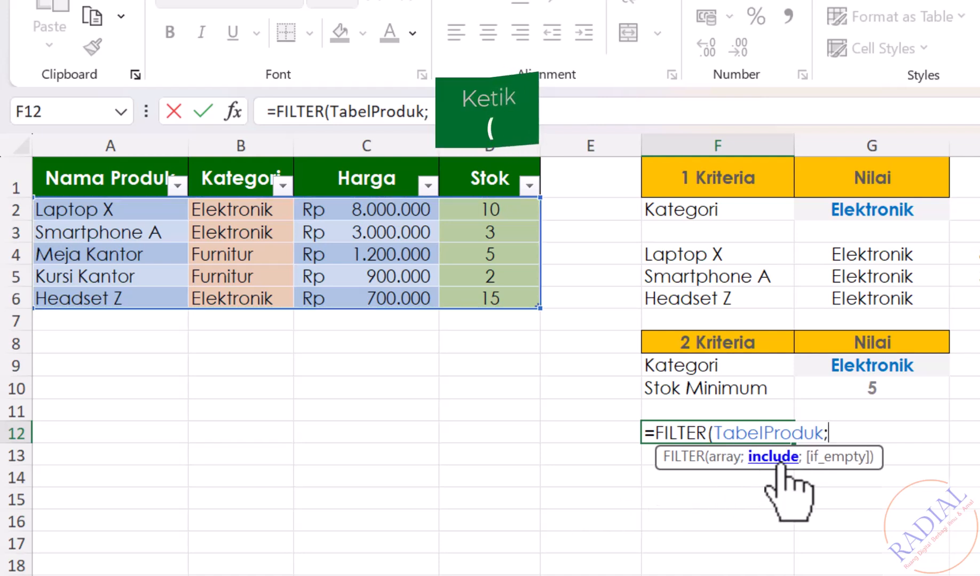
Add the condition (TabelProduk[Kategori]="Elektronik") as the first part of the include argument in F12
type("(")
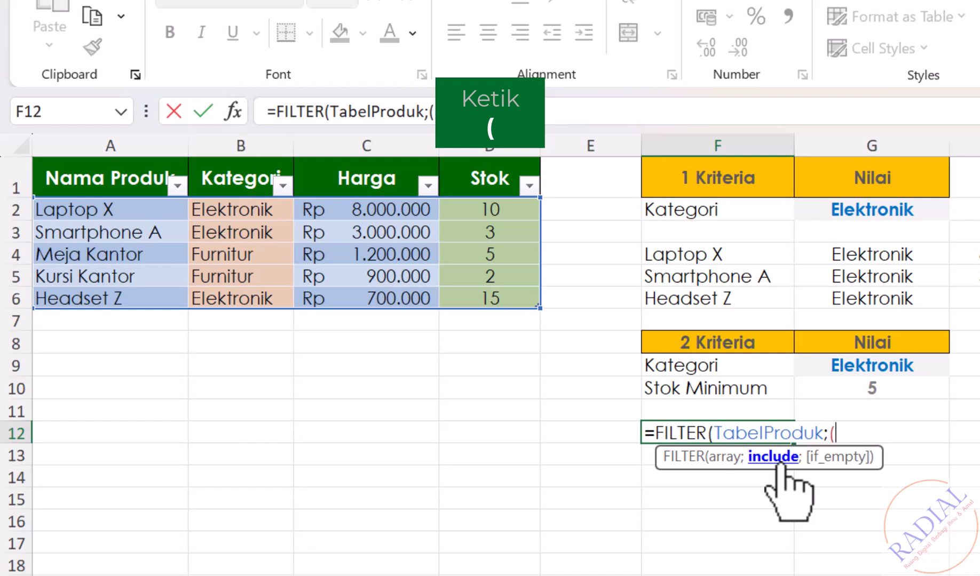
left_click_drag(274, 215, 258, 296)
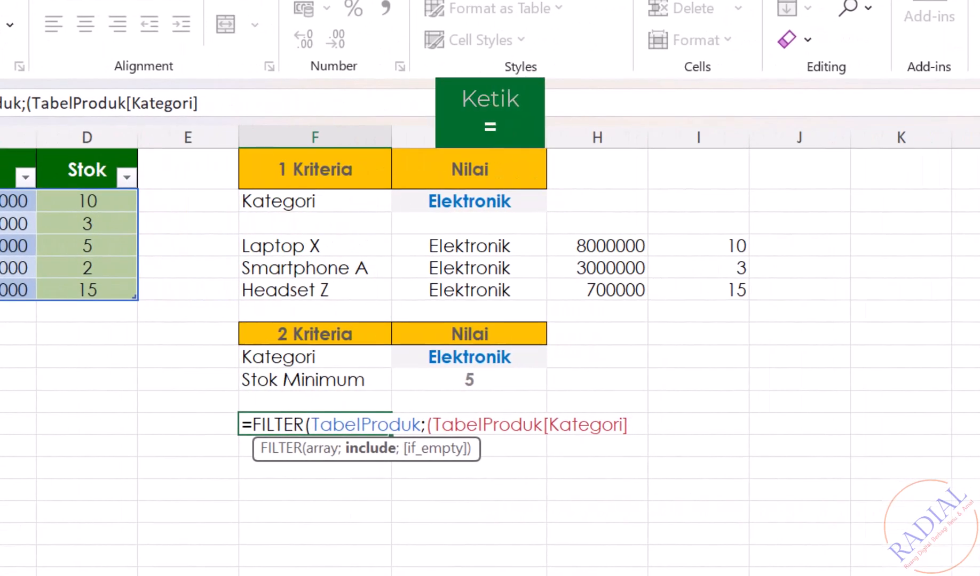
type("=")
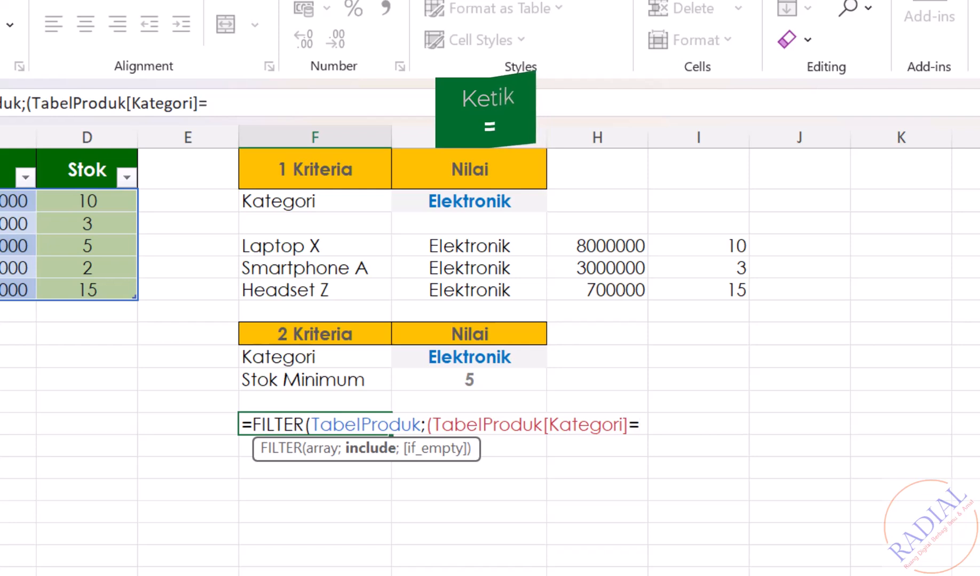
type("\"E")
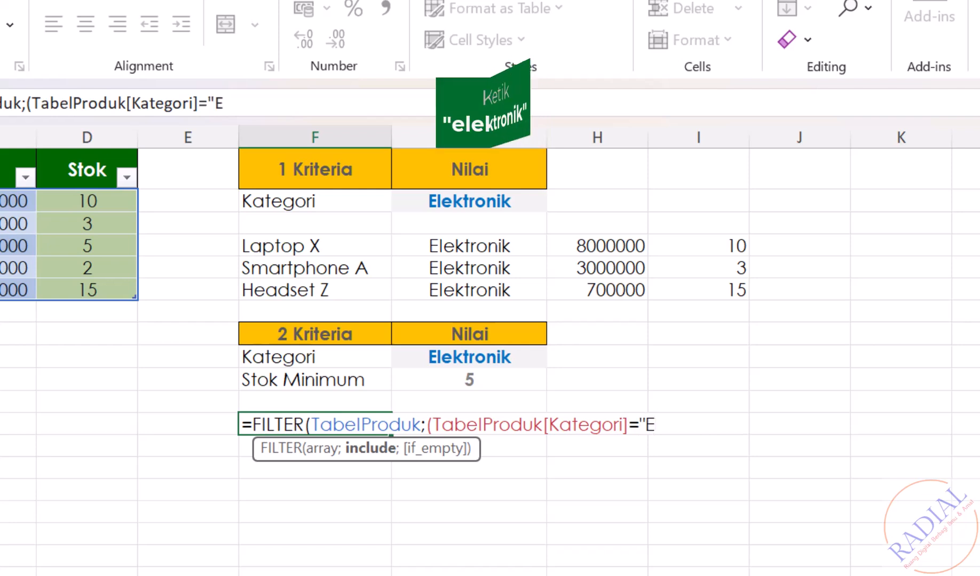
type("lektronik\"")
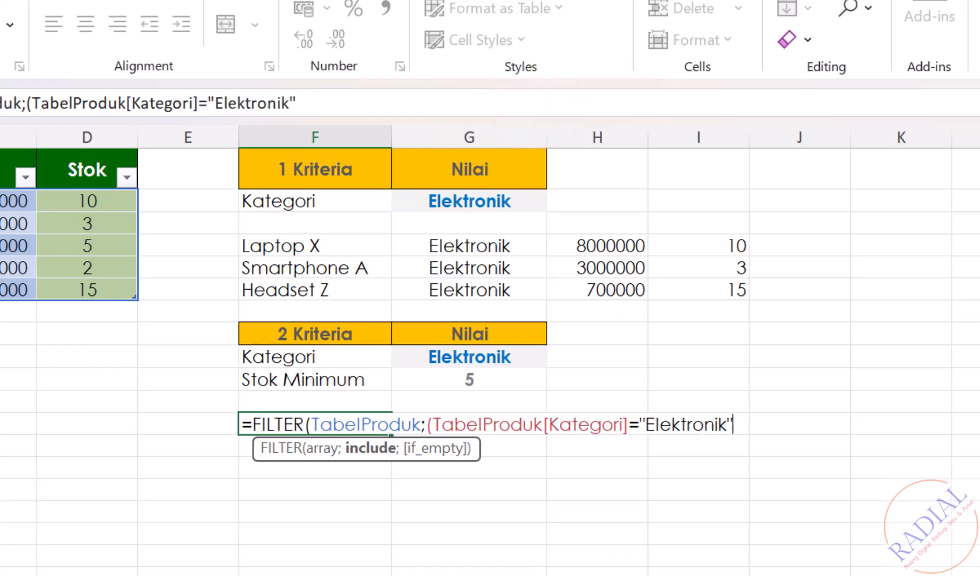
type(")")
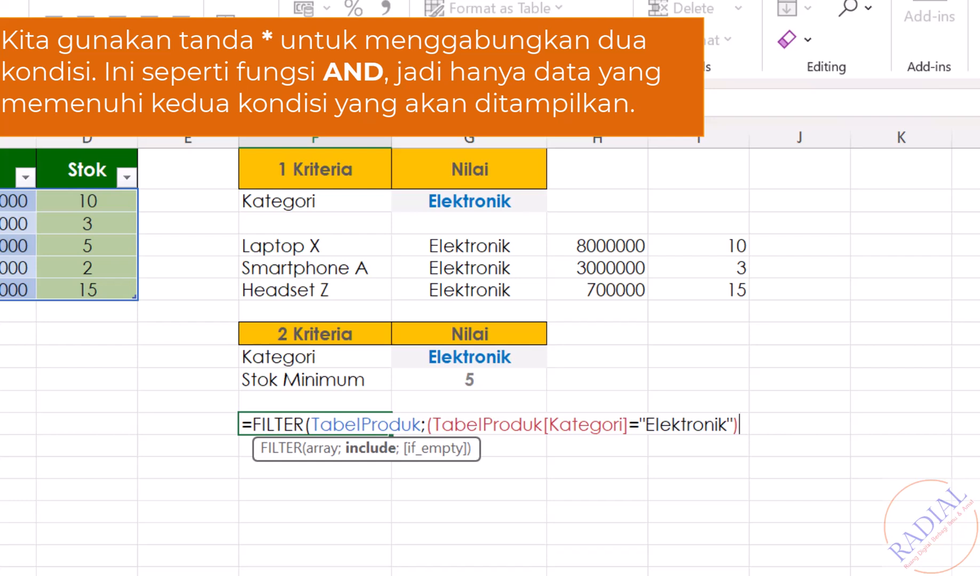
Combine it with a second condition, *(TabelProduk[Stok]>=5), to complete the include argument in F12
type("*")
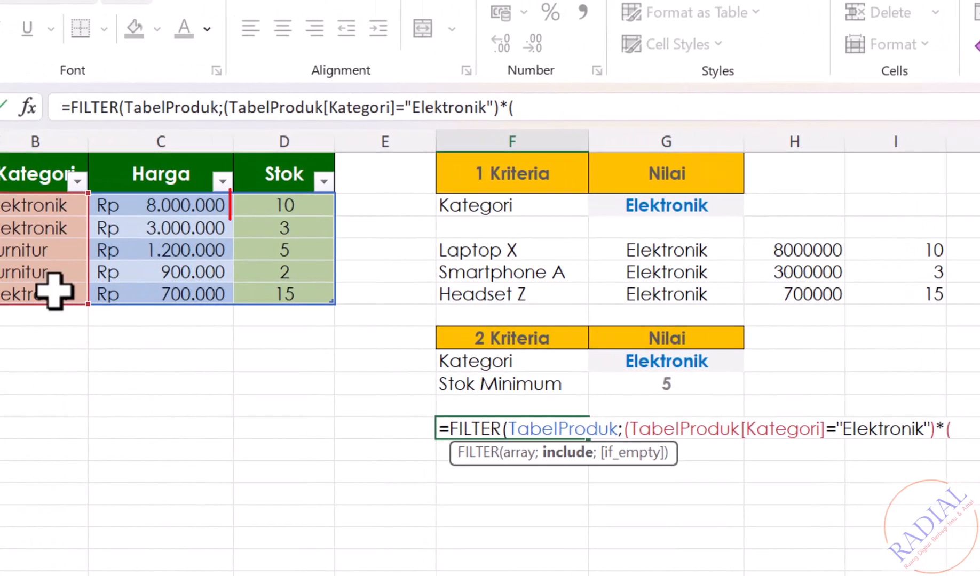
left_click_drag(280, 204, 279, 291)
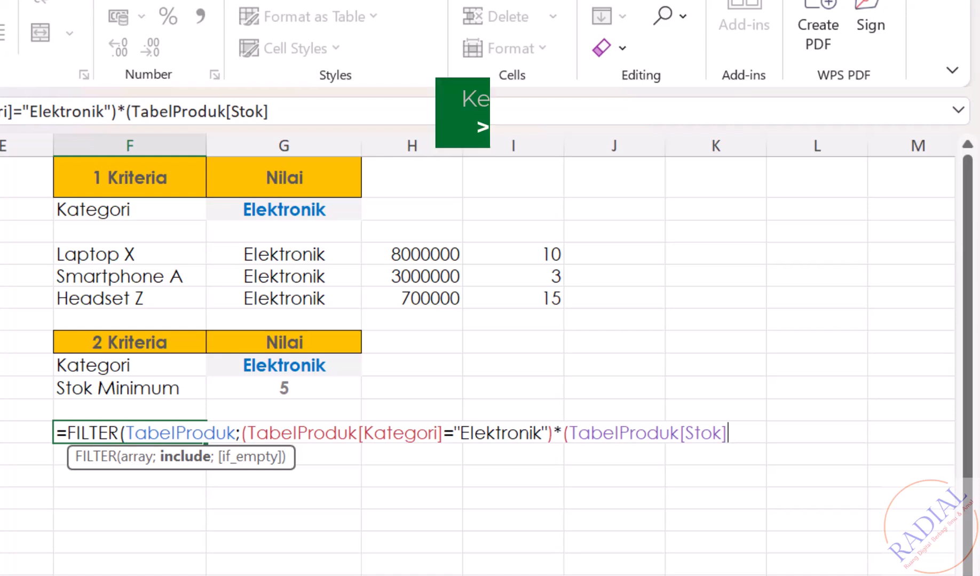
type(">=")
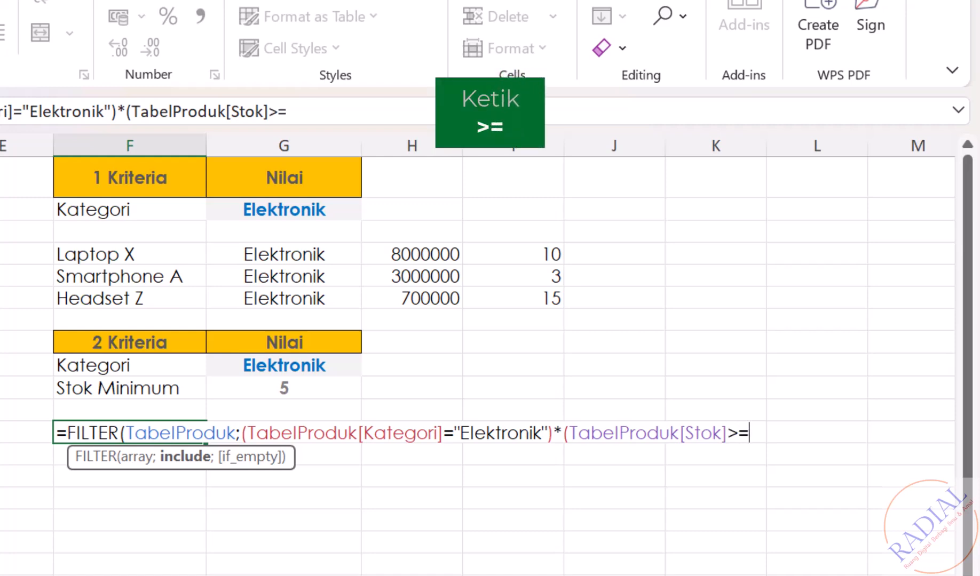
type("5")
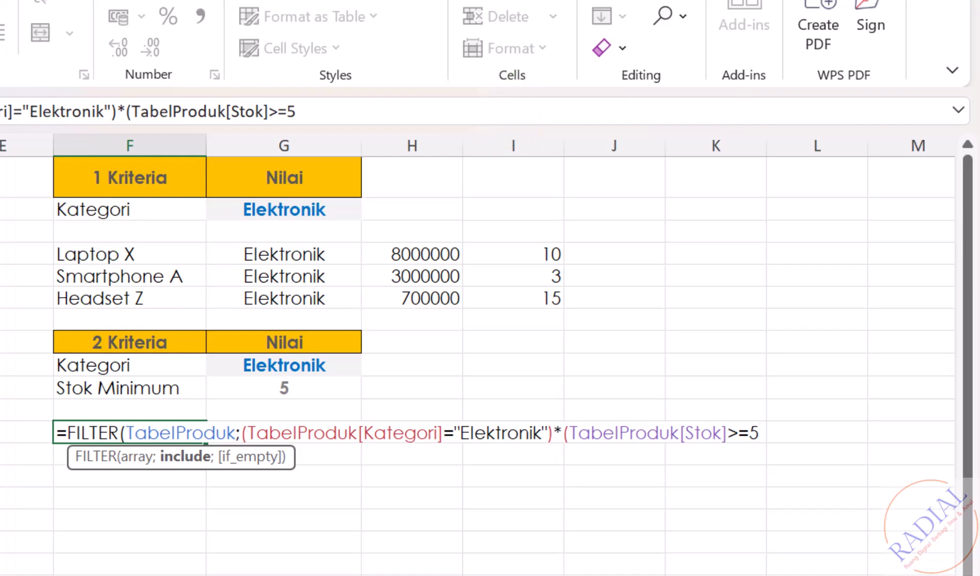
type(");")
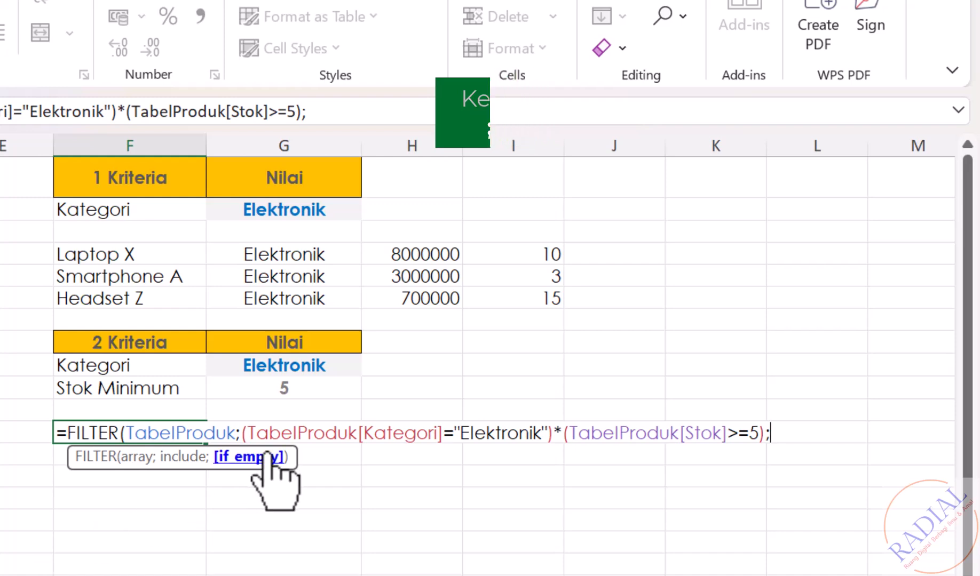
Set the if_empty argument to "Tidak Ditemukan" and complete the two-criteria FILTER formula in F12
type("\"Tidak ")
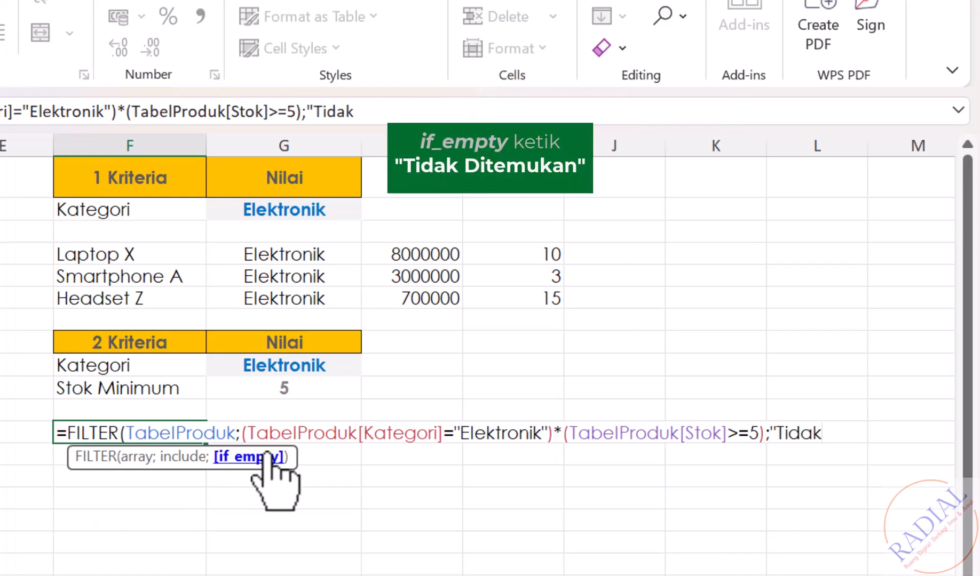
type("Ditem")
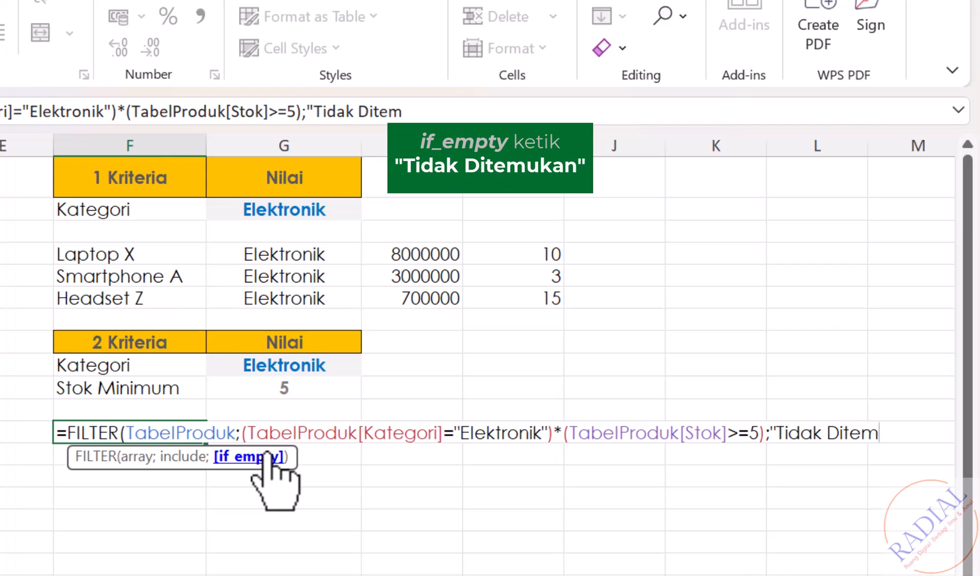
type("ukan")
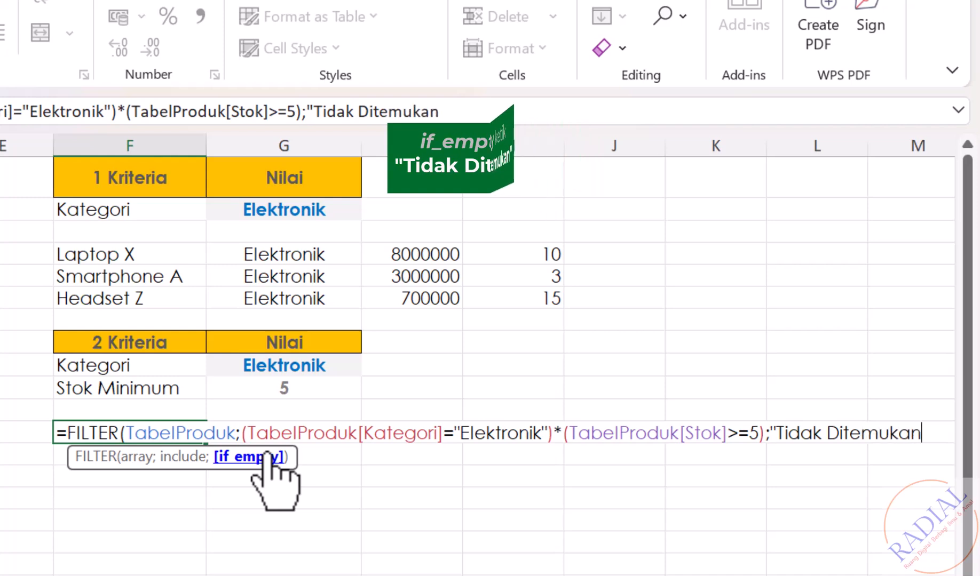
type("\"")
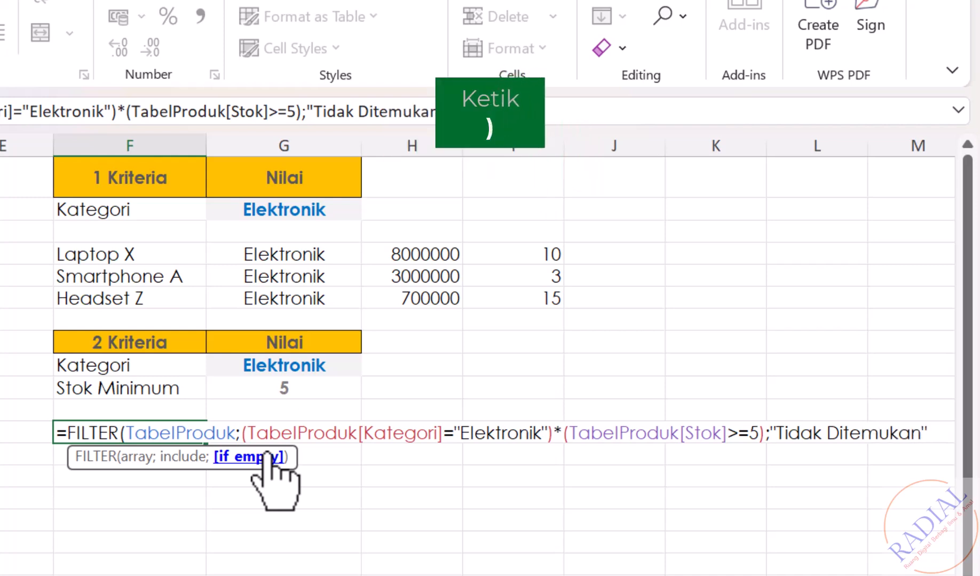
type(")")
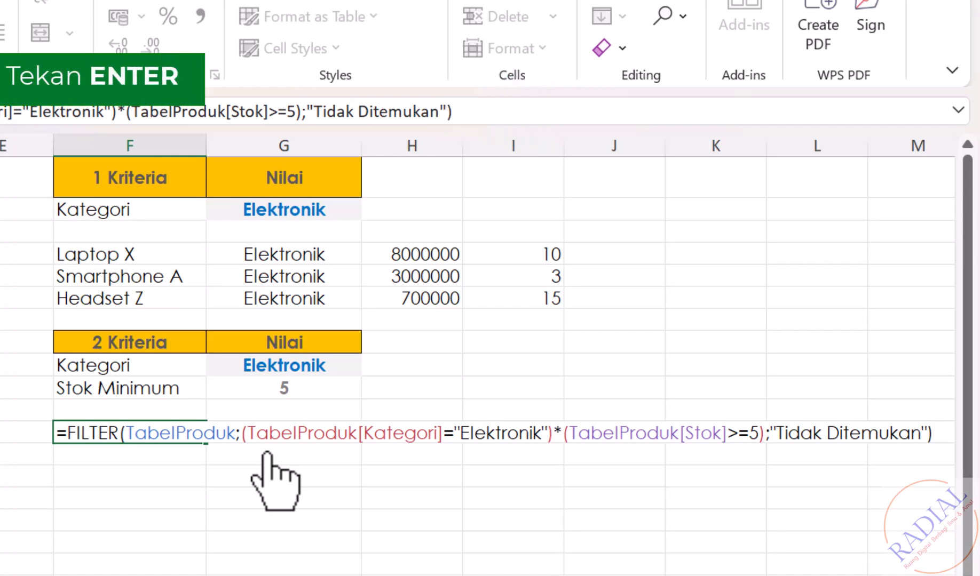
key("Return")
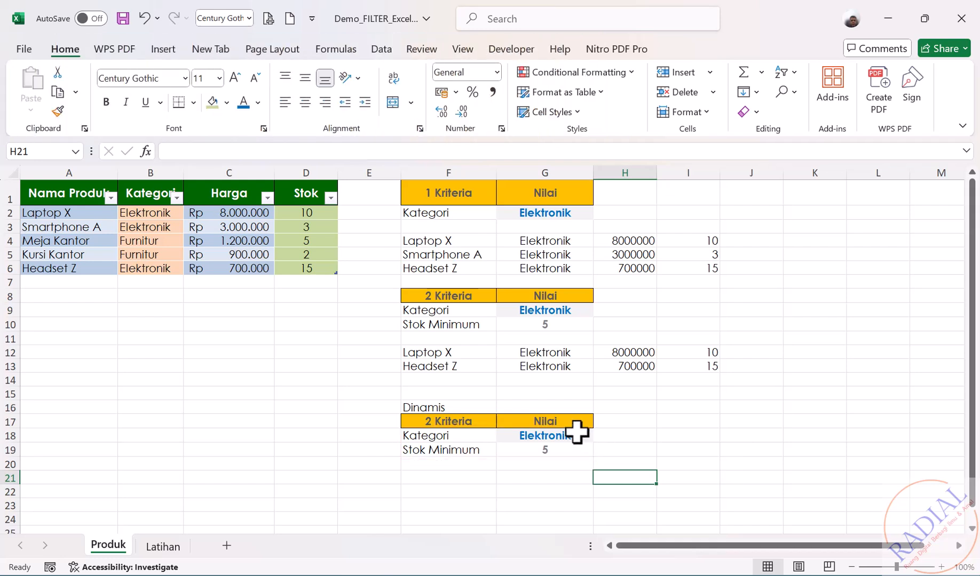
Format the Dinamis label in F16 as bold with a blue font colour
left_click(471, 408)
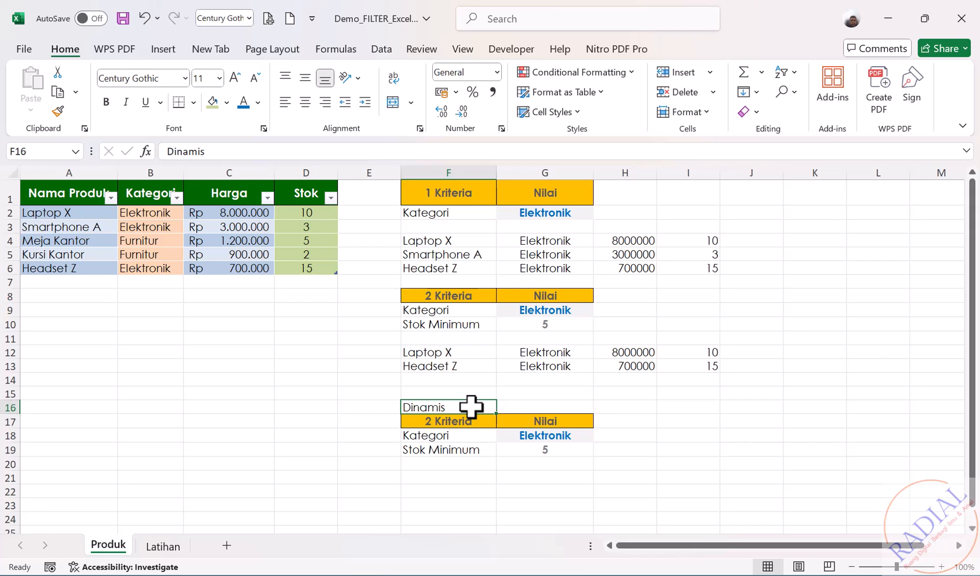
key("ctrl+b")
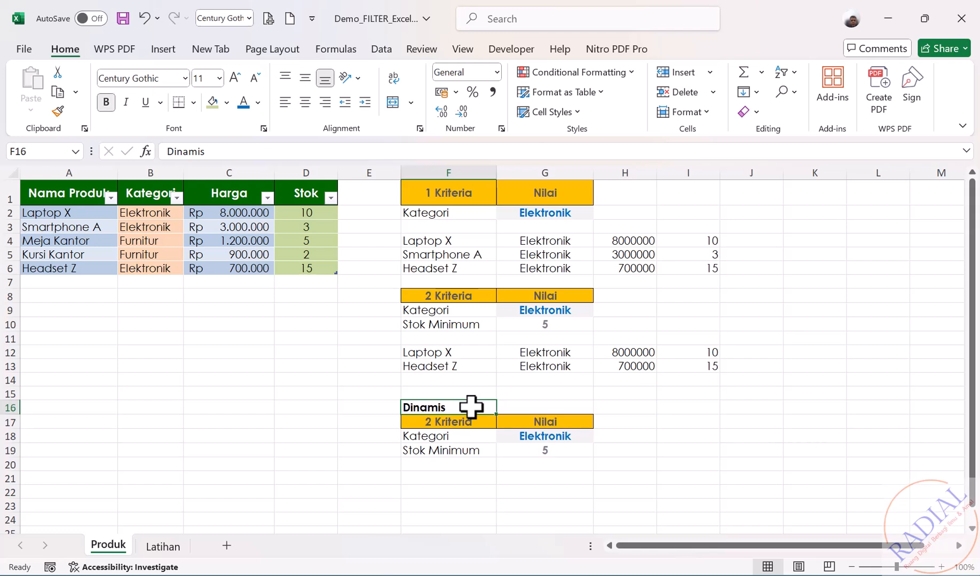
left_click(244, 103)
left_click(686, 492)
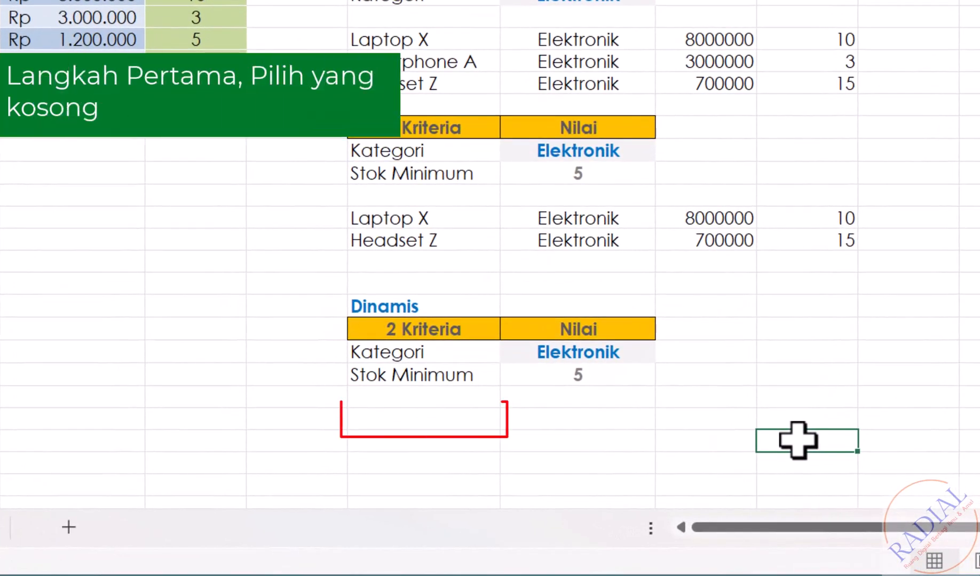
Start a FILTER formula in F21 below the Dinamis block, with TabelProduk (A2:D6) as its array argument
left_click(419, 417)
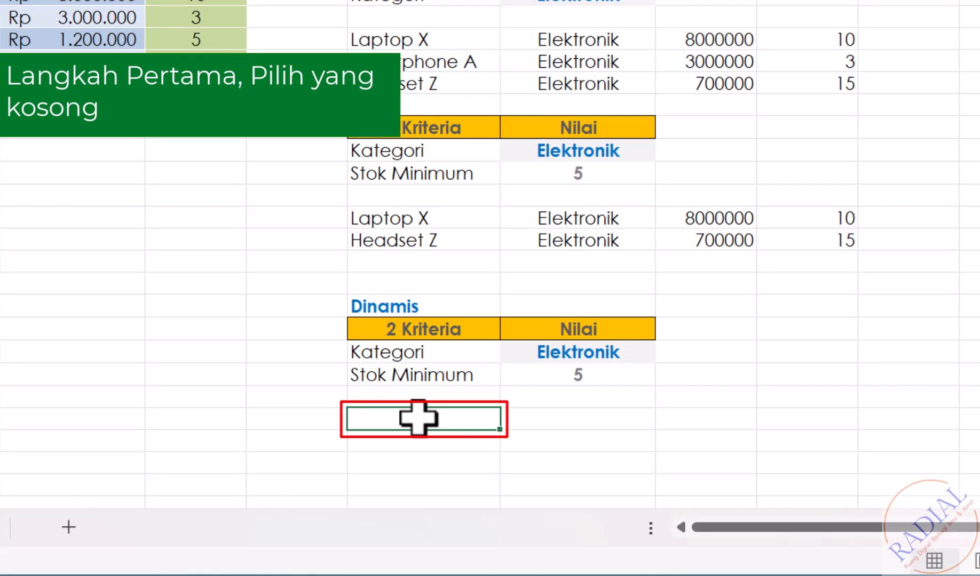
type("=")
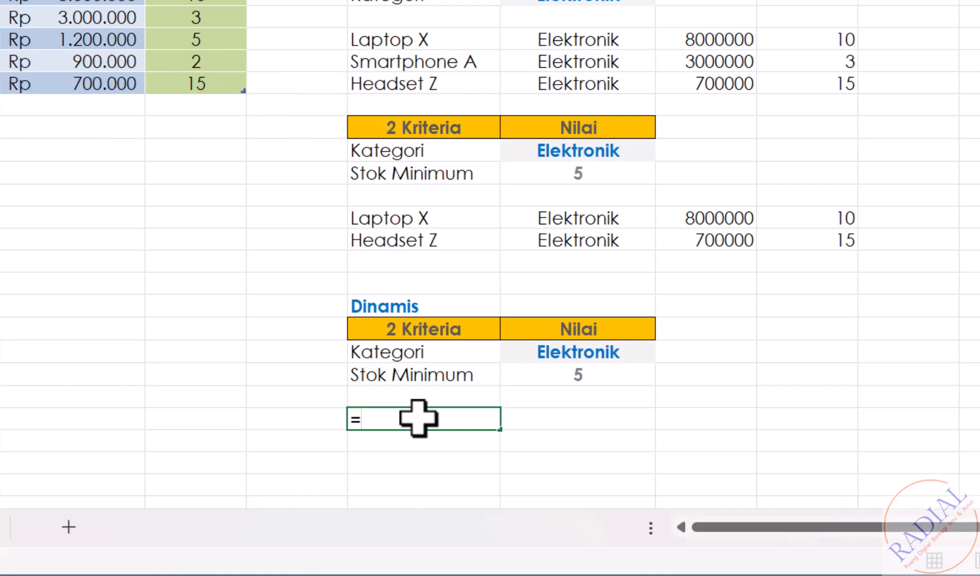
type("FILTE")
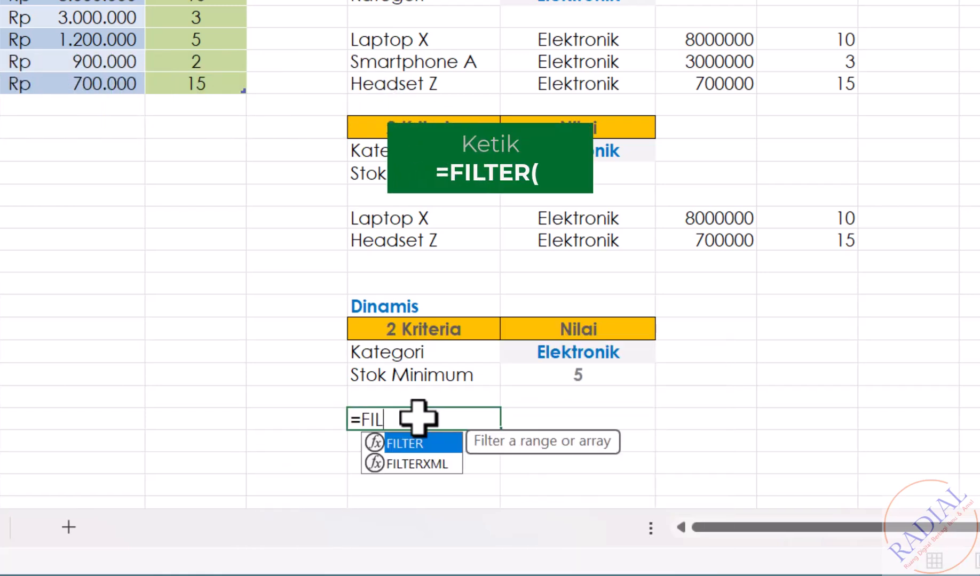
type("R(")
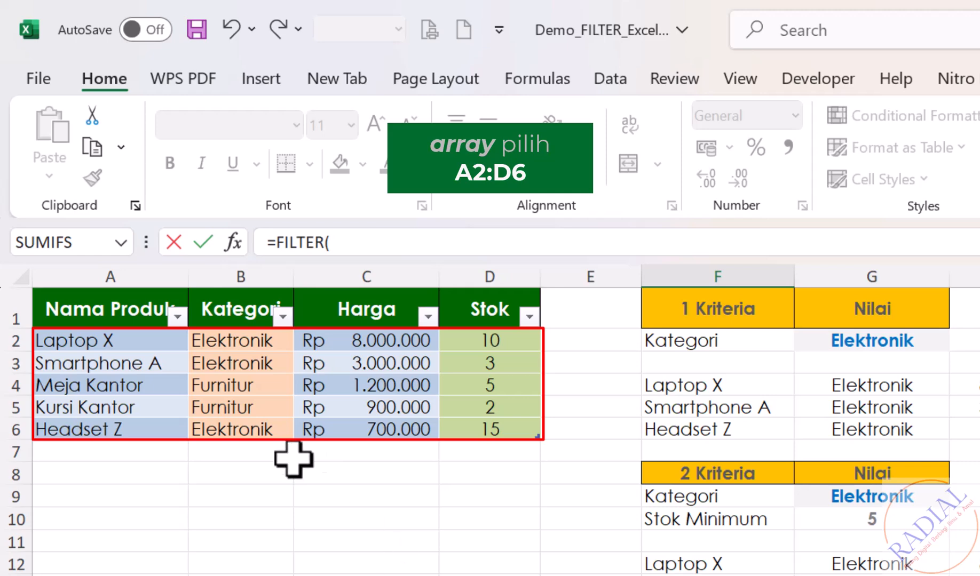
left_click_drag(125, 344, 478, 430)
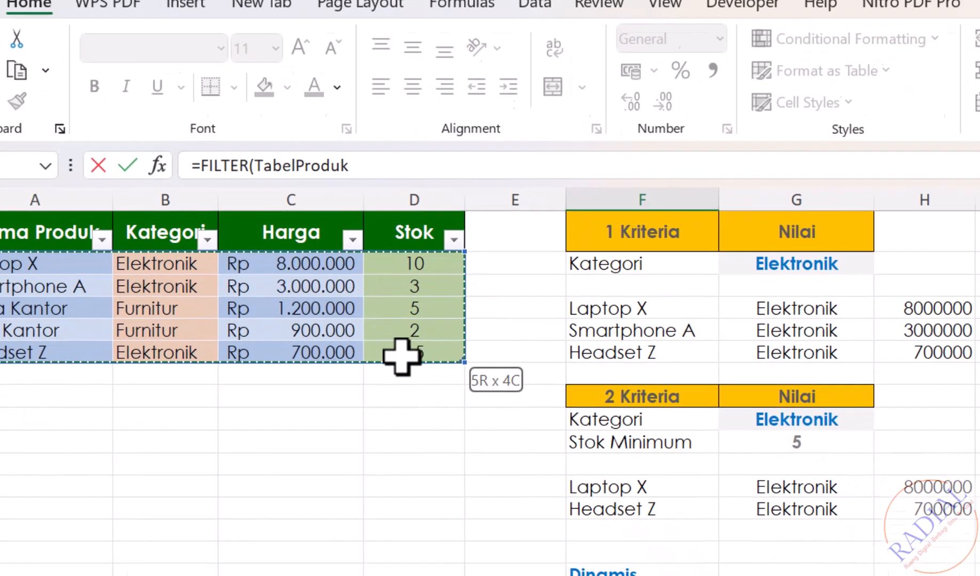
type(";")
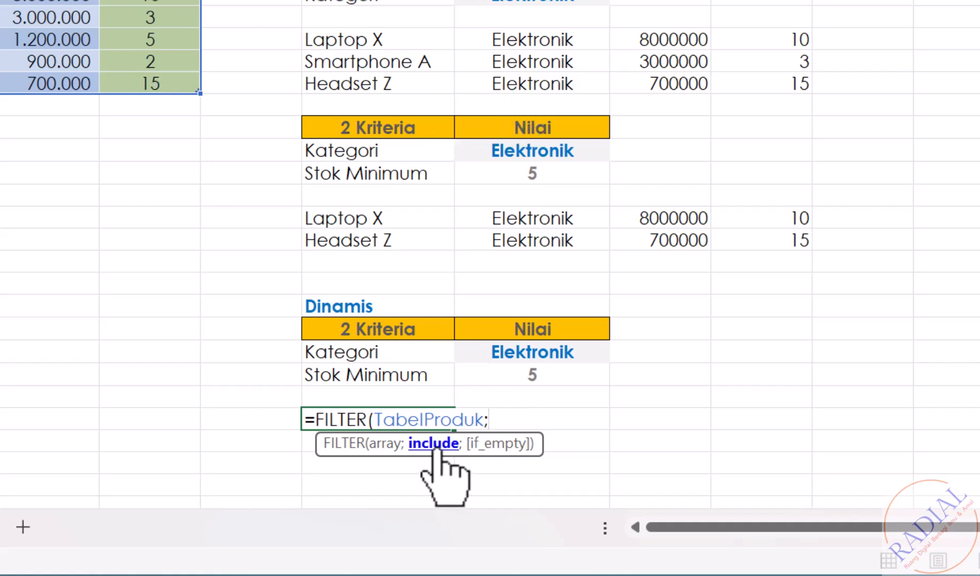
Add the condition (TabelProduk[Kategori]=G18) to the include argument in F21, referencing the category criterion cell
type("(")
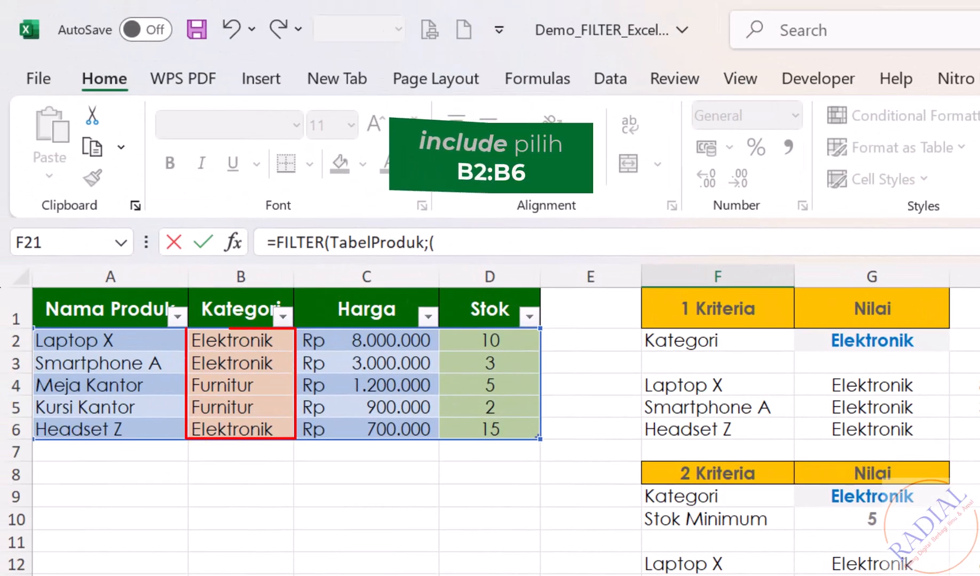
left_click(255, 342)
left_click_drag(255, 341, 259, 430)
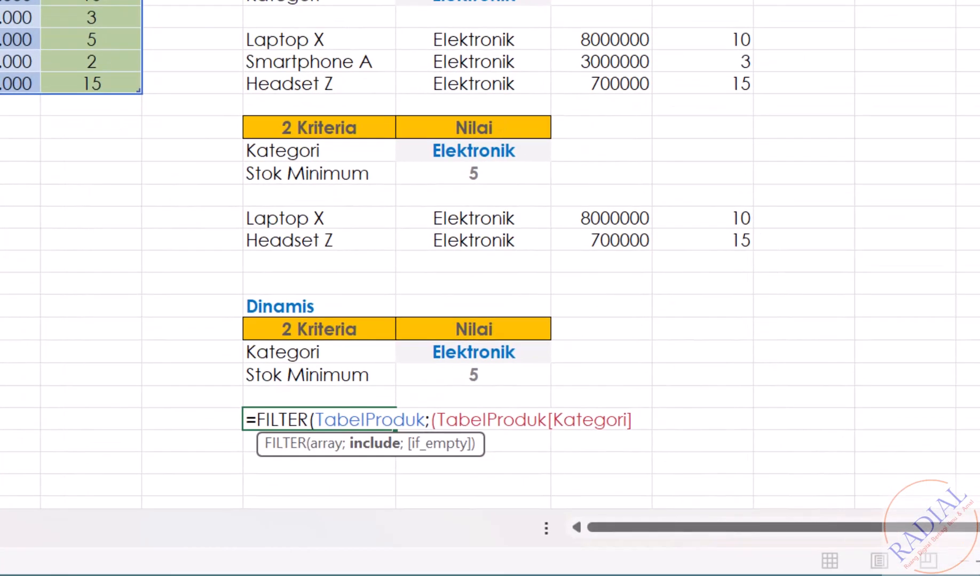
type("=")
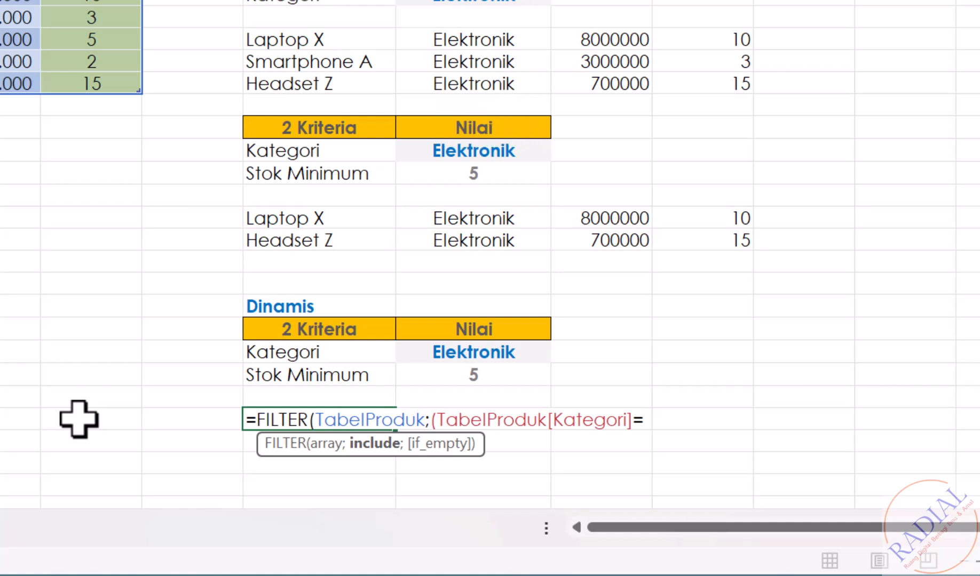
left_click(462, 355)
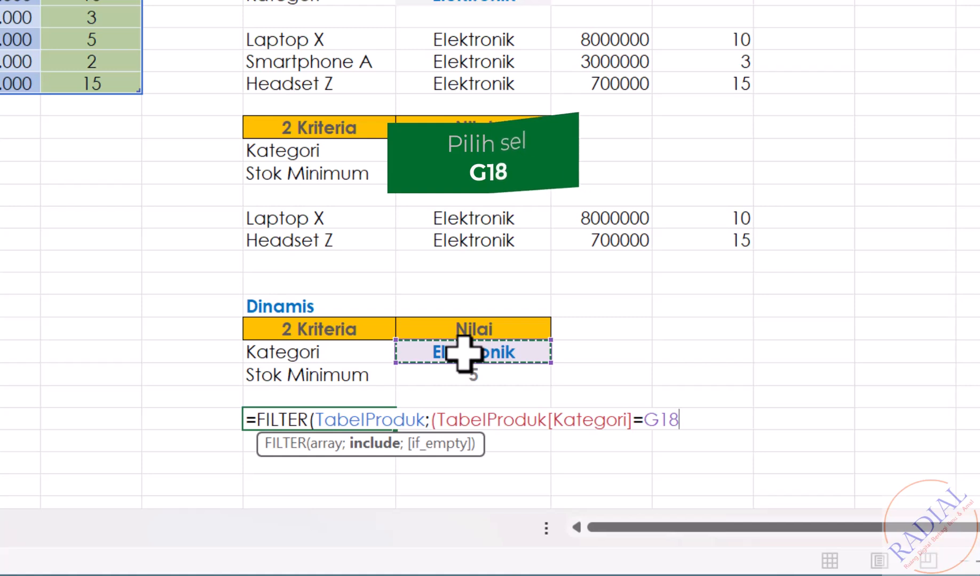
type(")")
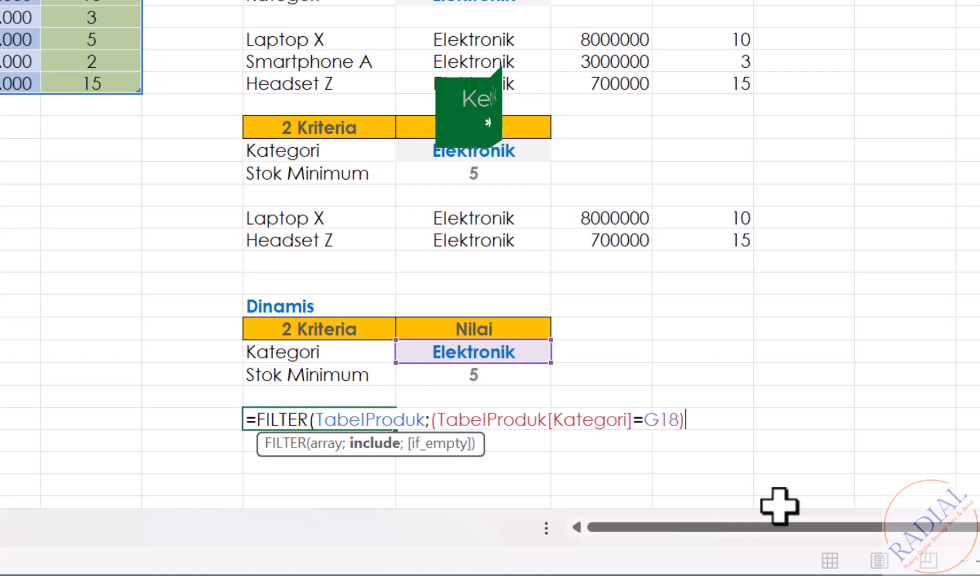
Multiply the include argument in F21 by a second condition, (TabelProduk[Stok]>=G19), referencing the Dinamis minimum-stock cell
type("*")
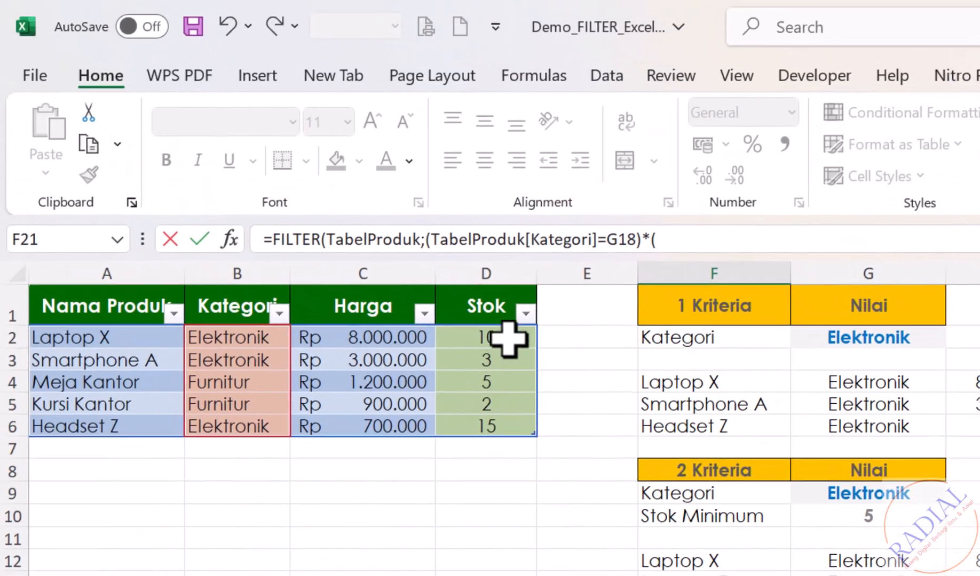
left_click(509, 335)
left_click_drag(506, 358, 508, 428)
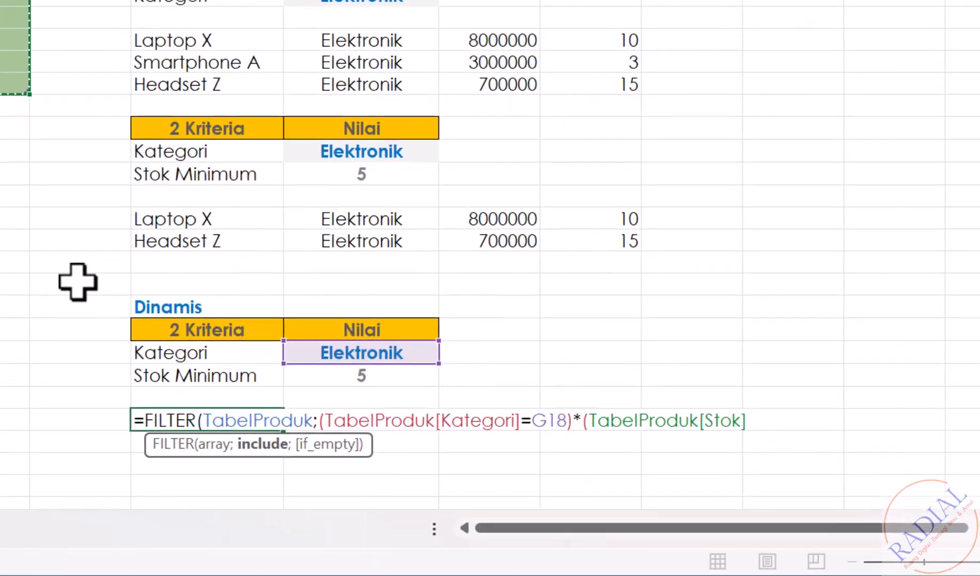
type(">=")
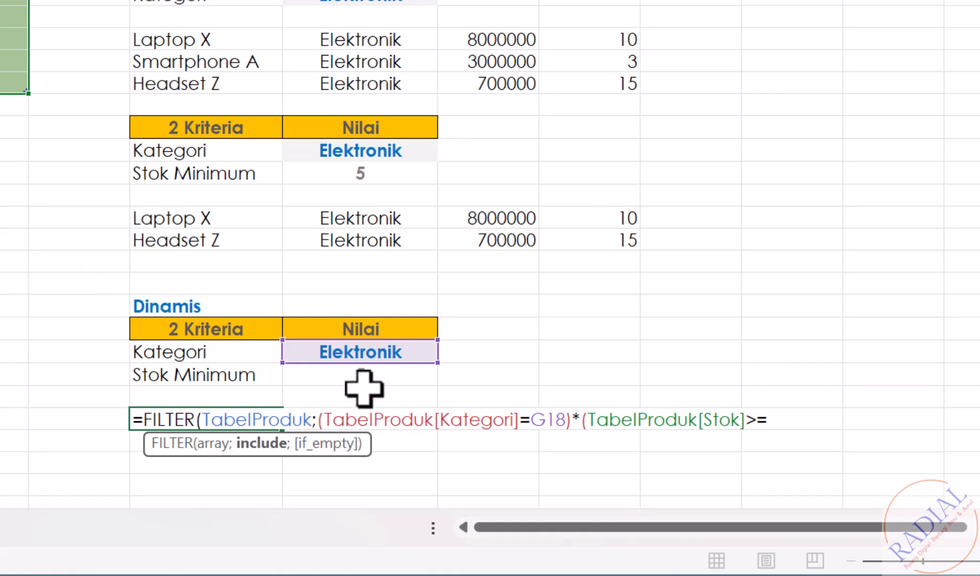
left_click(394, 374)
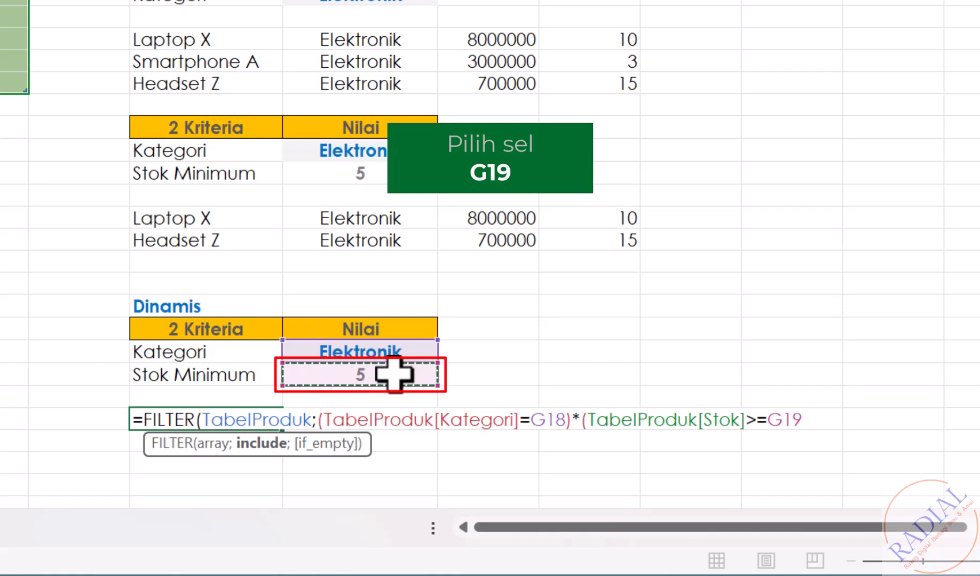
type(")")
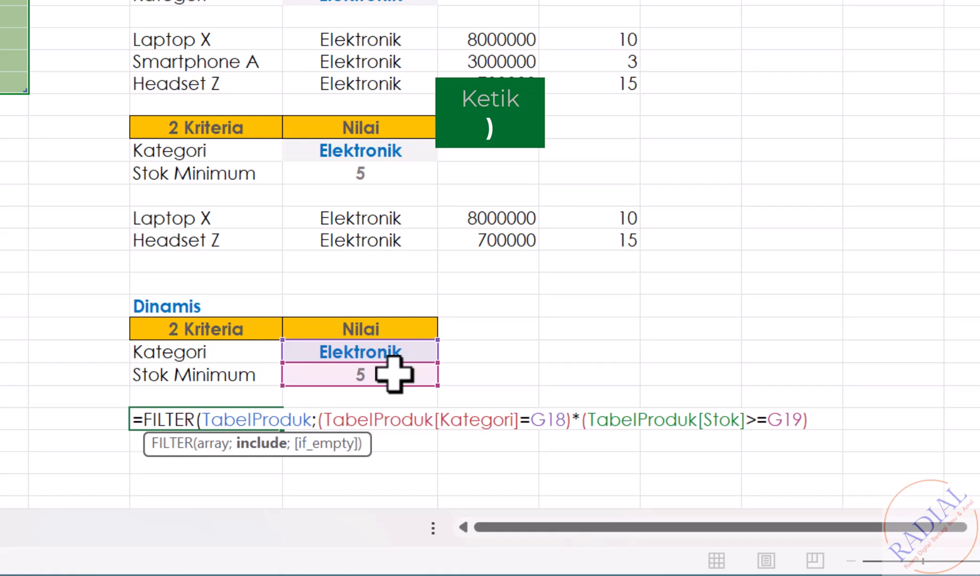
Set the if_empty argument to "Tidak Ditemukan" and complete the dynamic FILTER formula in F21
type(";")
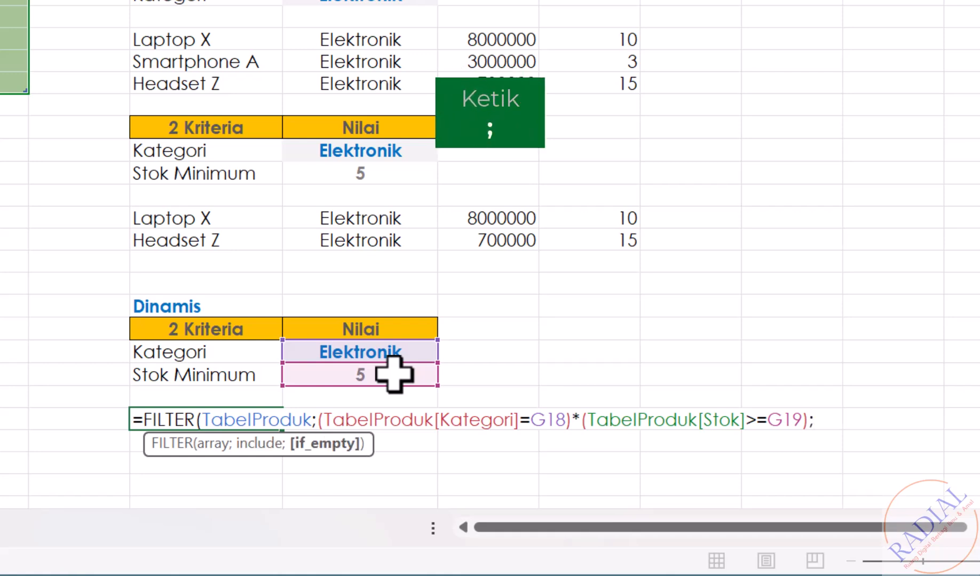
type("\"")
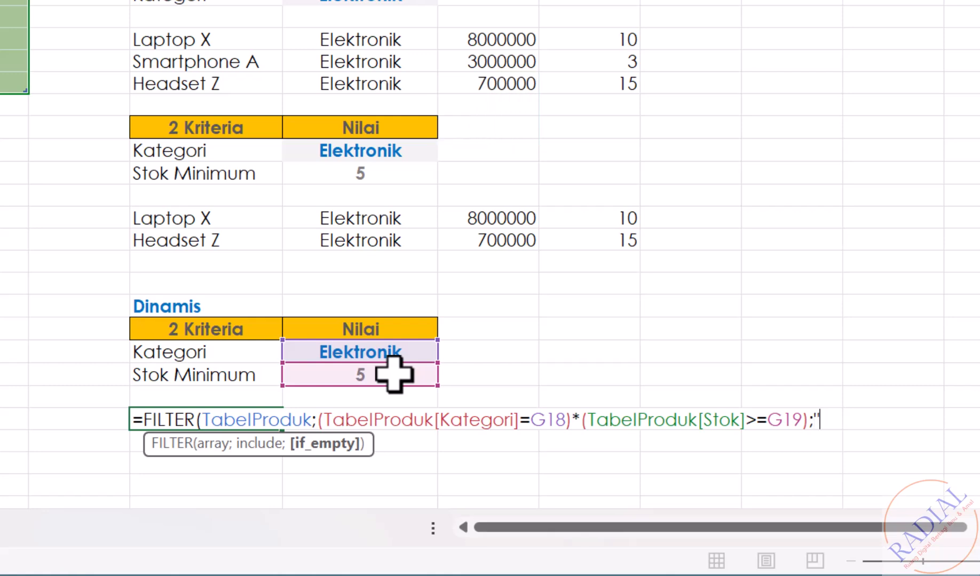
type("Tidak Ditemukan\")")
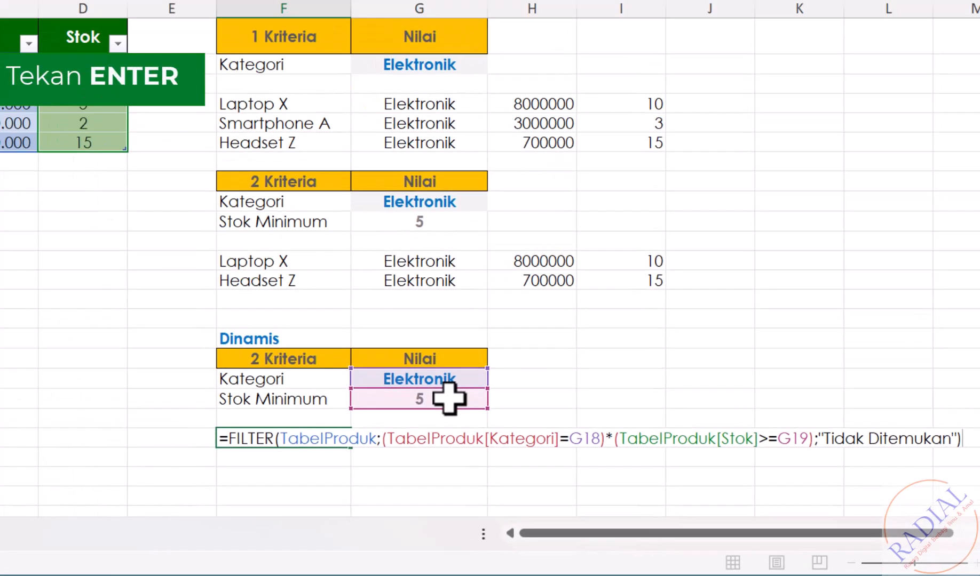
key("Return")
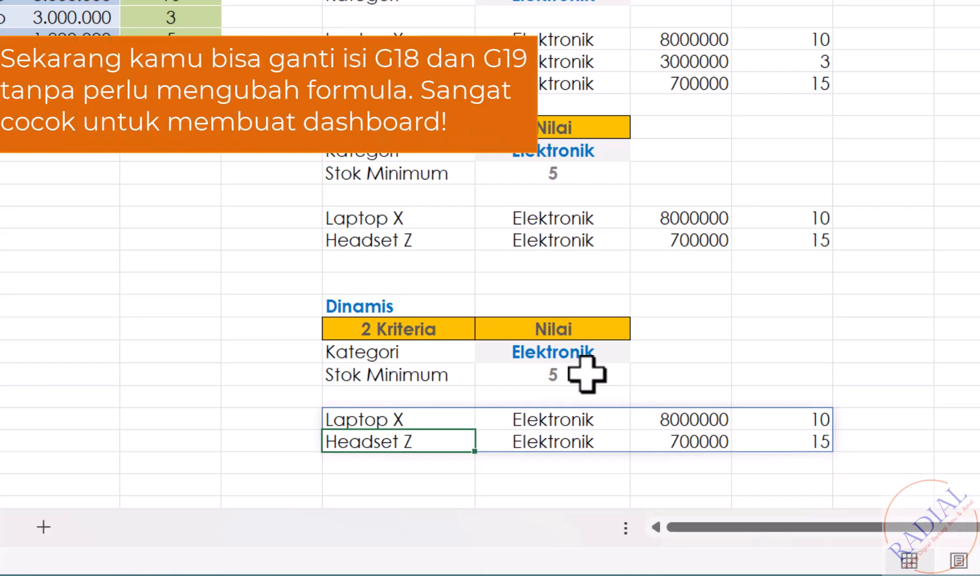
Change the Dinamis criteria to category Furnitur in G18 and minimum stock 2 in G19
left_click(565, 351)
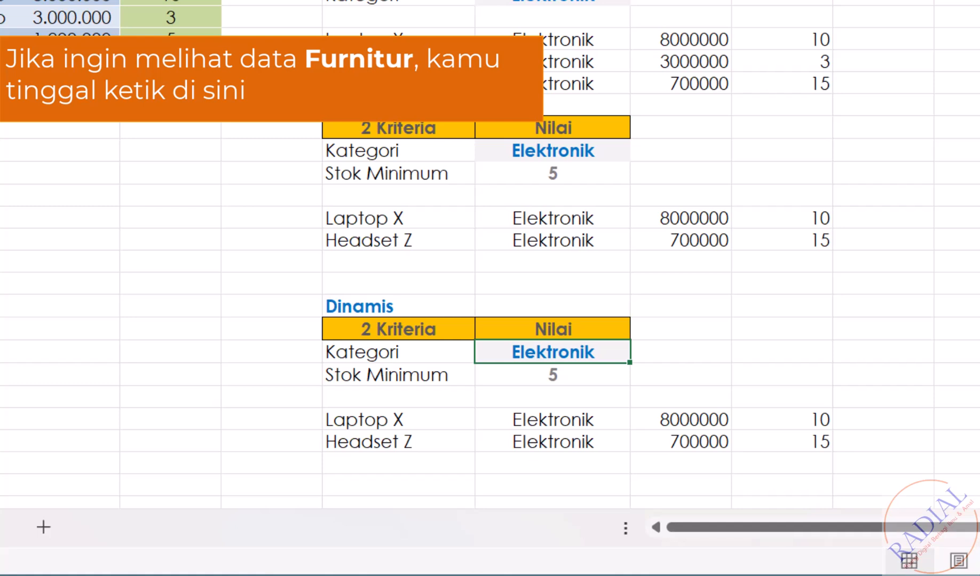
type("F")
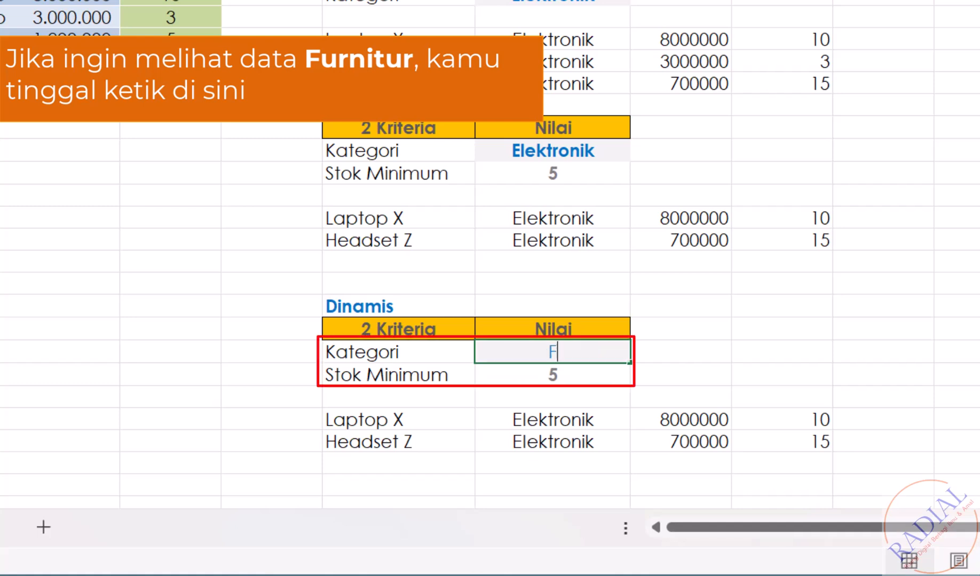
type("urnitur")
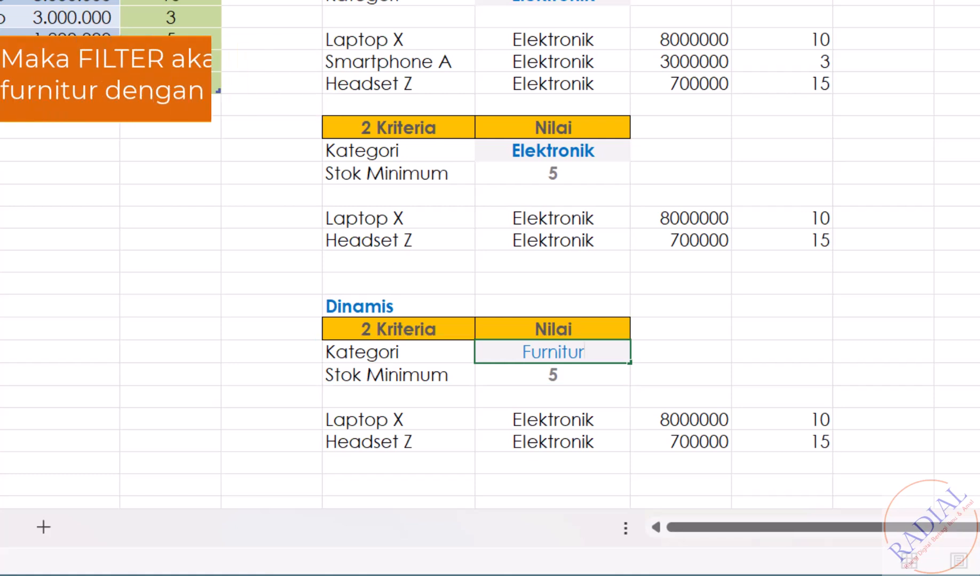
key("Return")
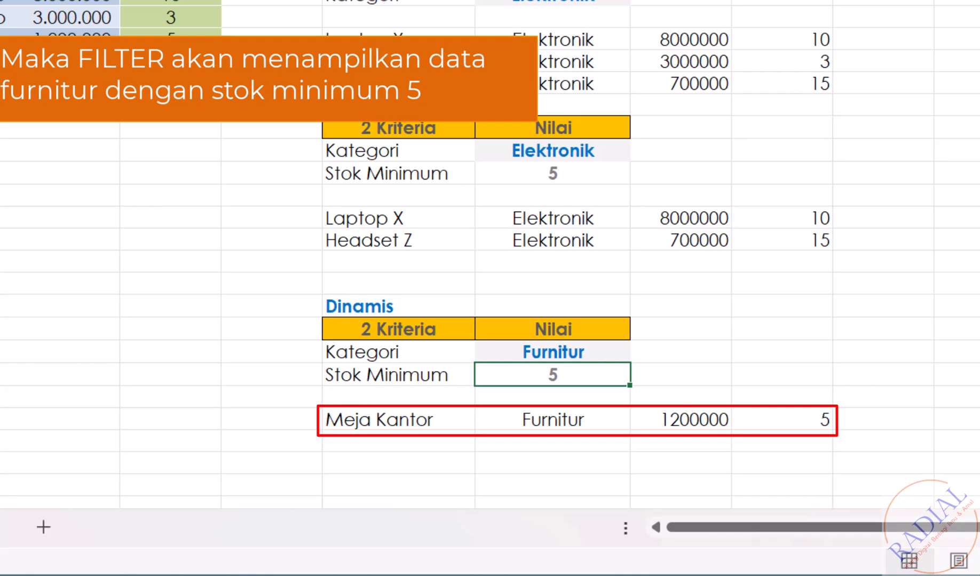
type("2")
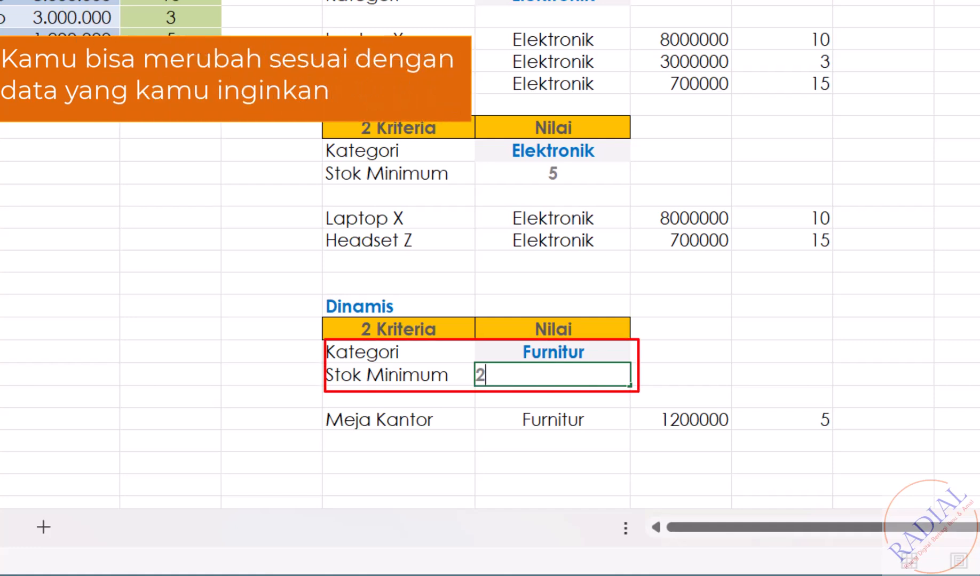
key("Return")
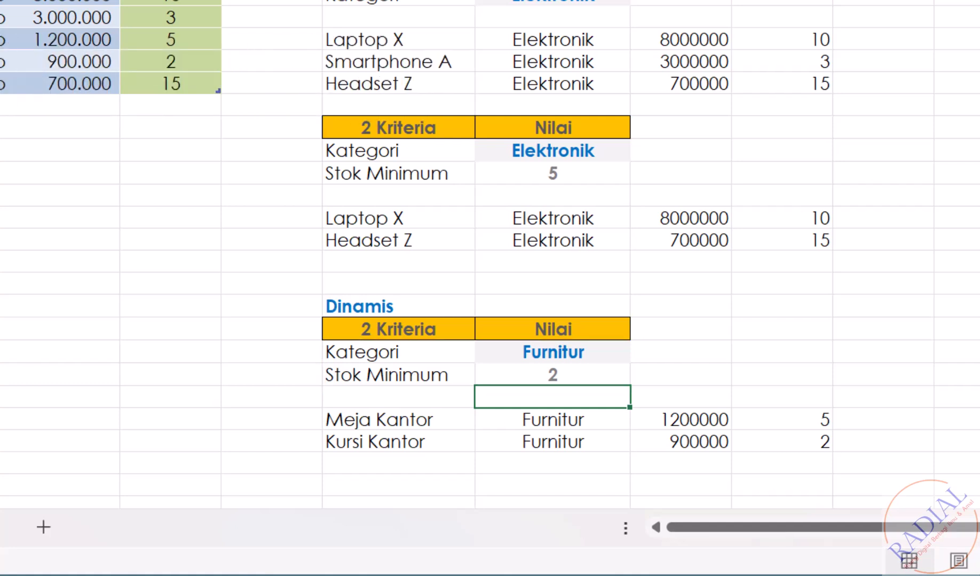
Set the Dinamis category criterion in G18 to Elektronik
left_click(576, 350)
type("E")
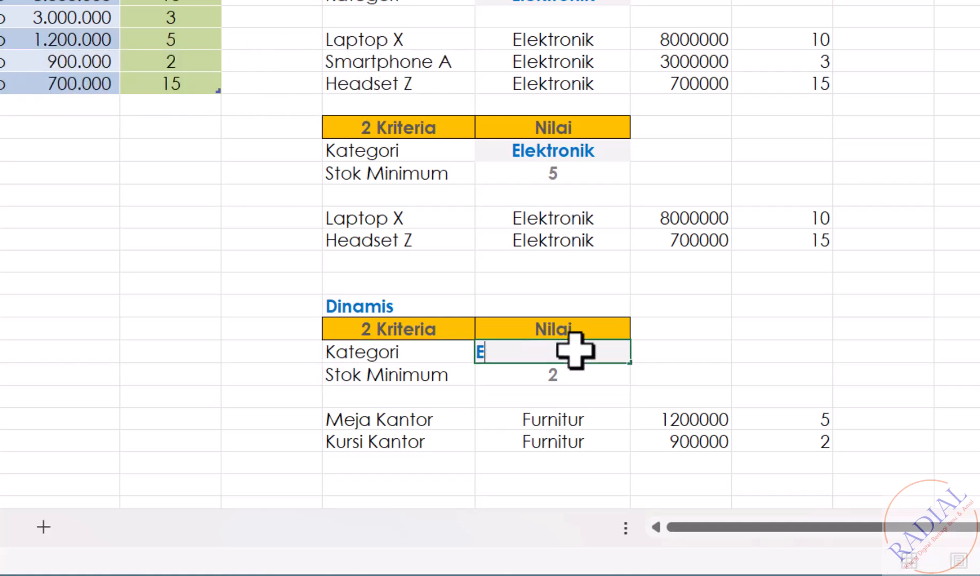
type("lektronik")
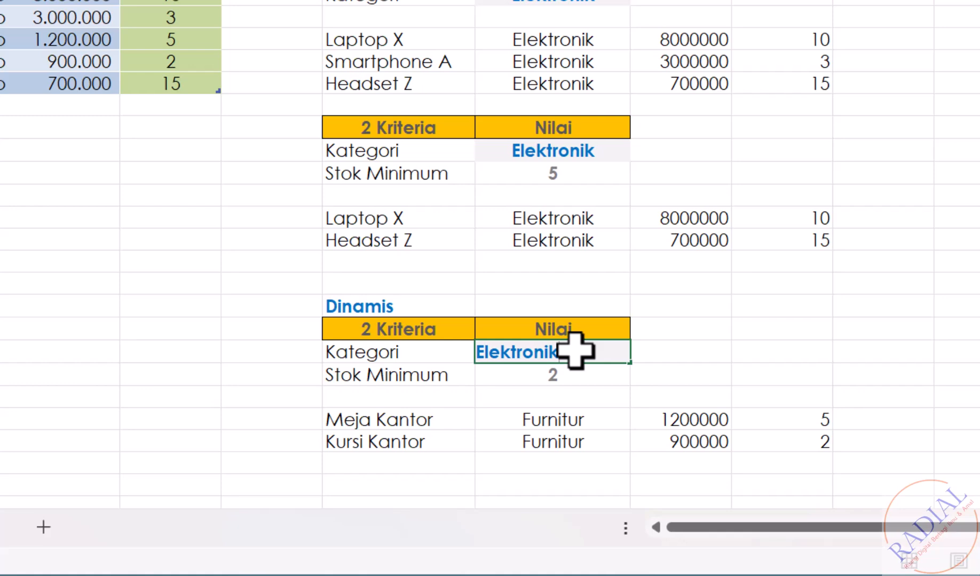
key("Return")
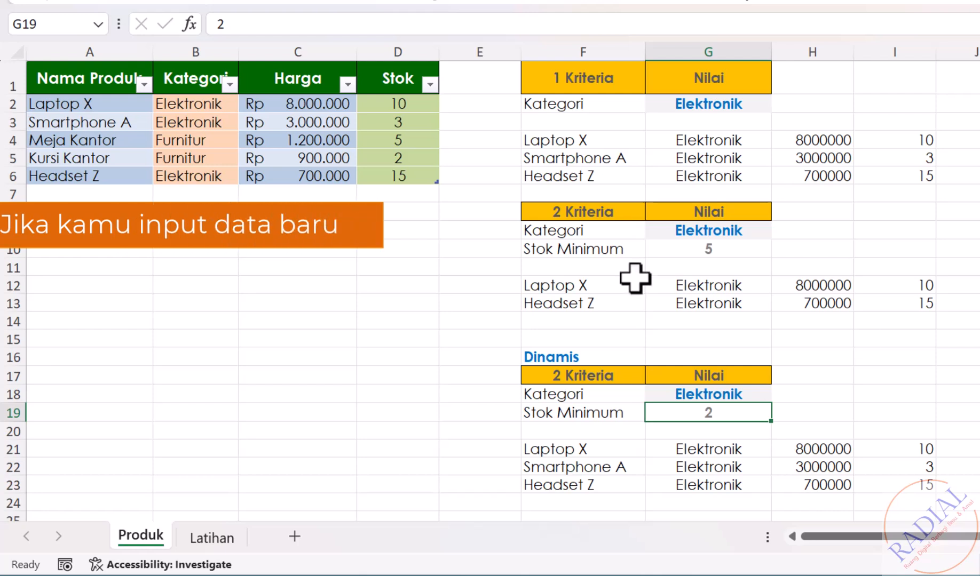
Add a product record in row 7 of the table: Smartphone B, Elektronik, price 8000000, stock 7
left_click(132, 189)
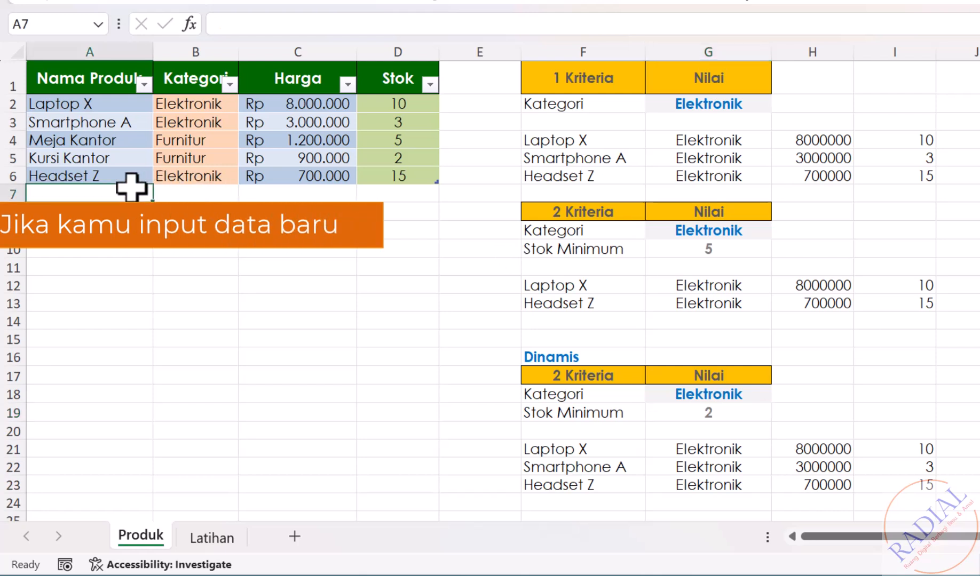
type("S")
key("BackSpace")
key("BackSpace")
type("rtphone")
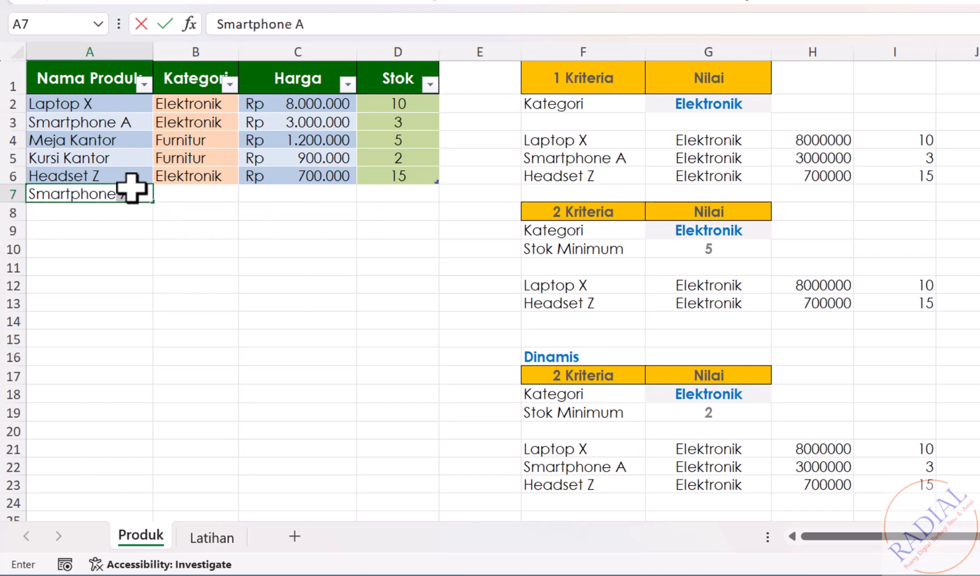
type(" B")
key("Tab")
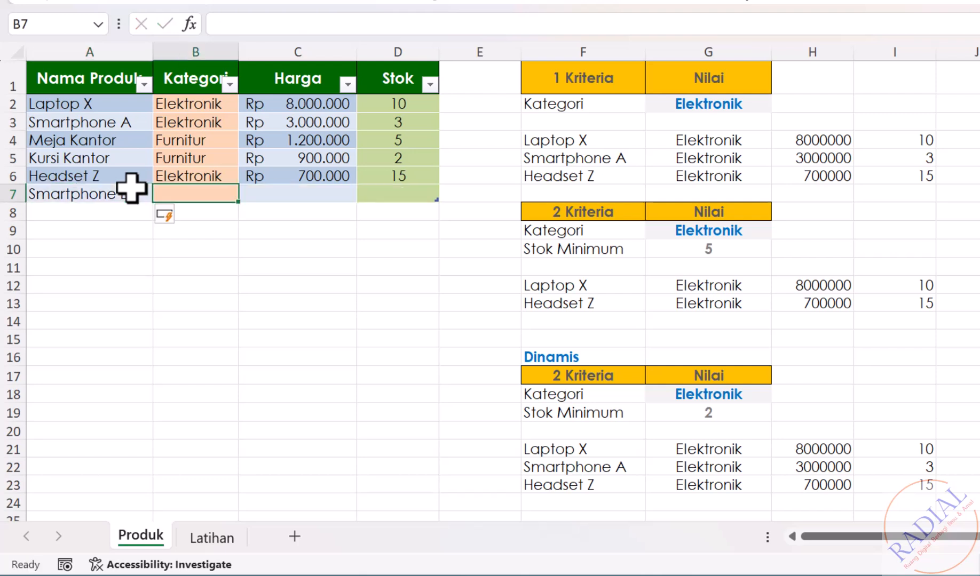
type("Elektronik")
key("Tab")
type("8000000")
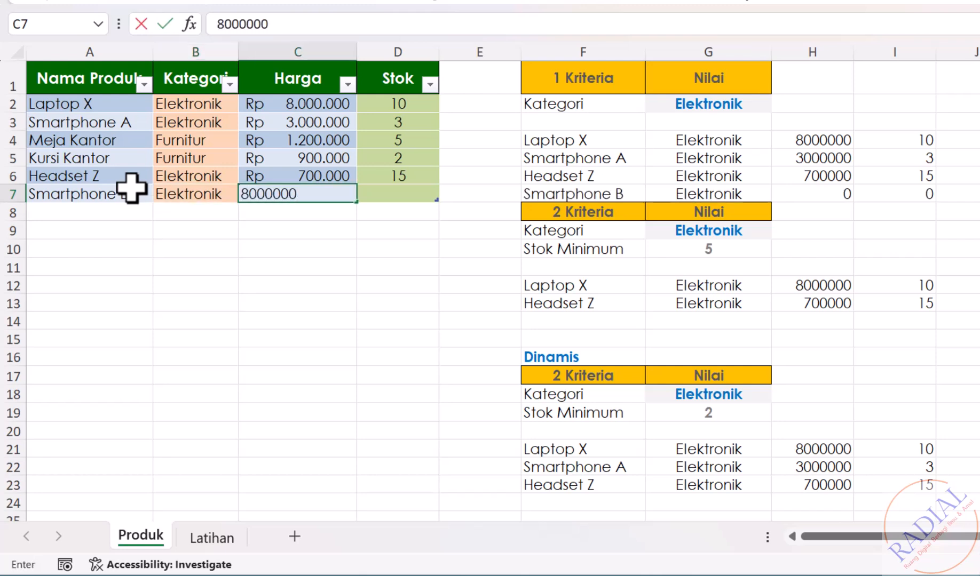
key("Tab")
type("7")
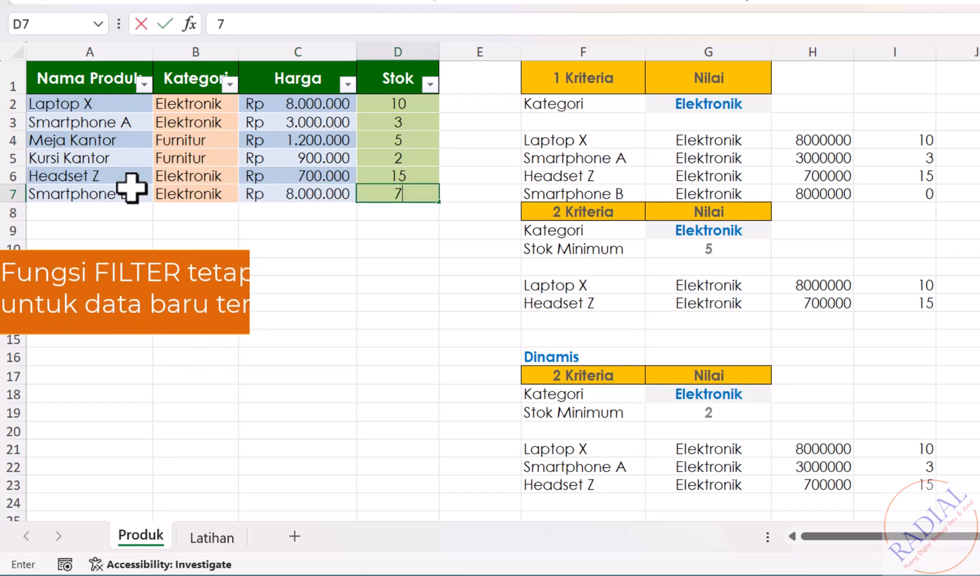
key("Return")
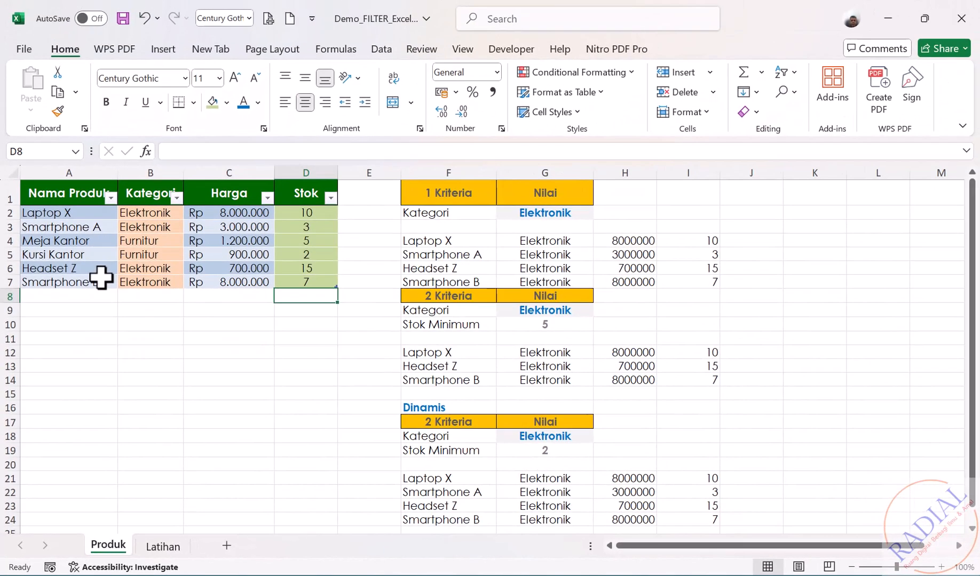
Add a product record in row 8 of the table: Meja Kerja, Furnitur, price 2000000, stock 8
left_click(91, 295)
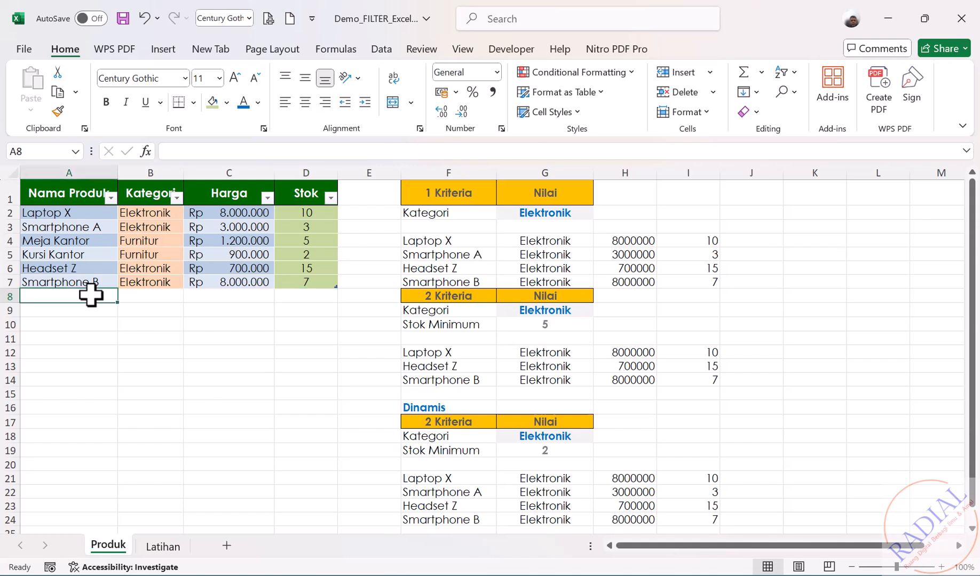
type("Meja ")
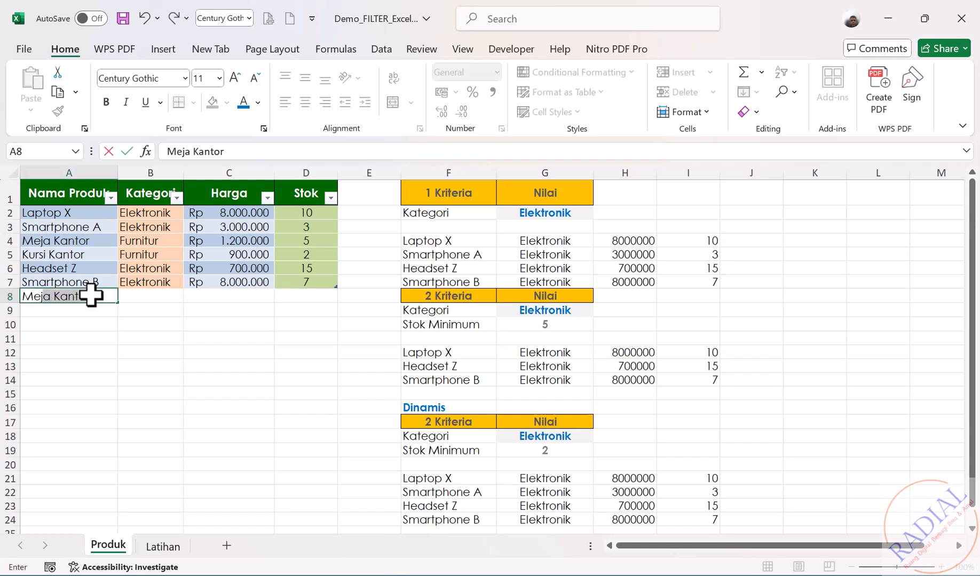
type("Kdrdja")
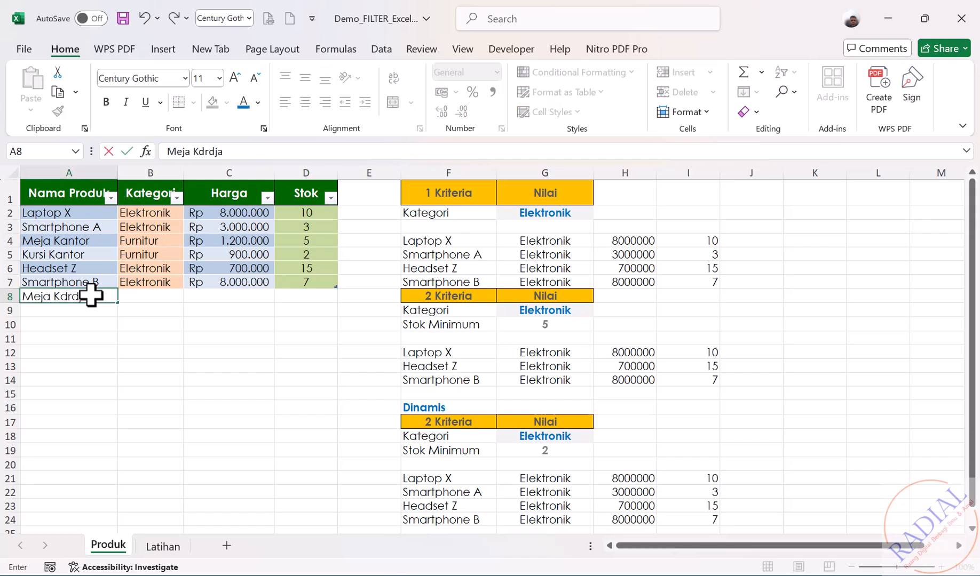
key("BackSpace")
key("BackSpace")
key("BackSpace")
key("BackSpace")
key("BackSpace")
type("erja")
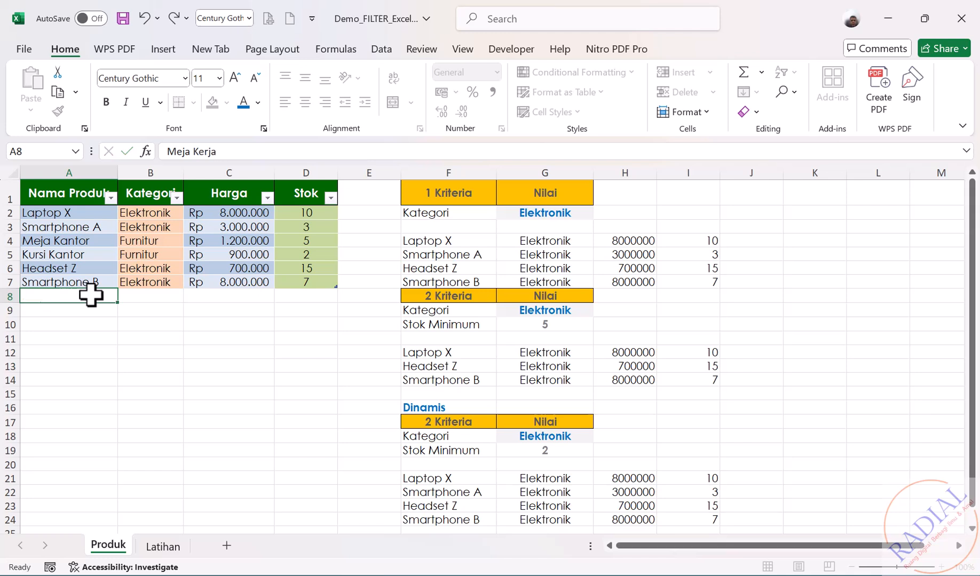
key("Tab")
type("Furnitur")
key("Tab")
type("2000000")
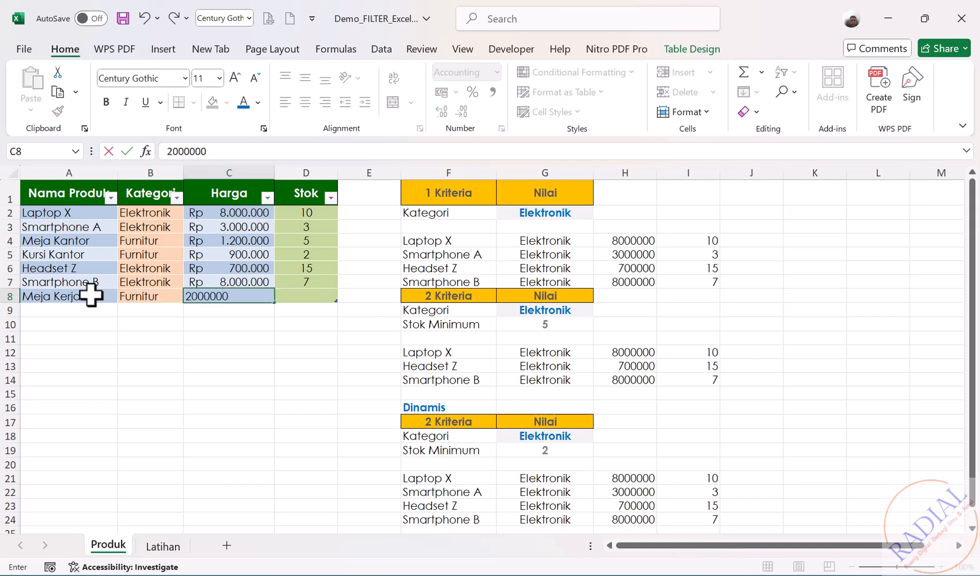
key("Tab")
type("8")
key("Tab")
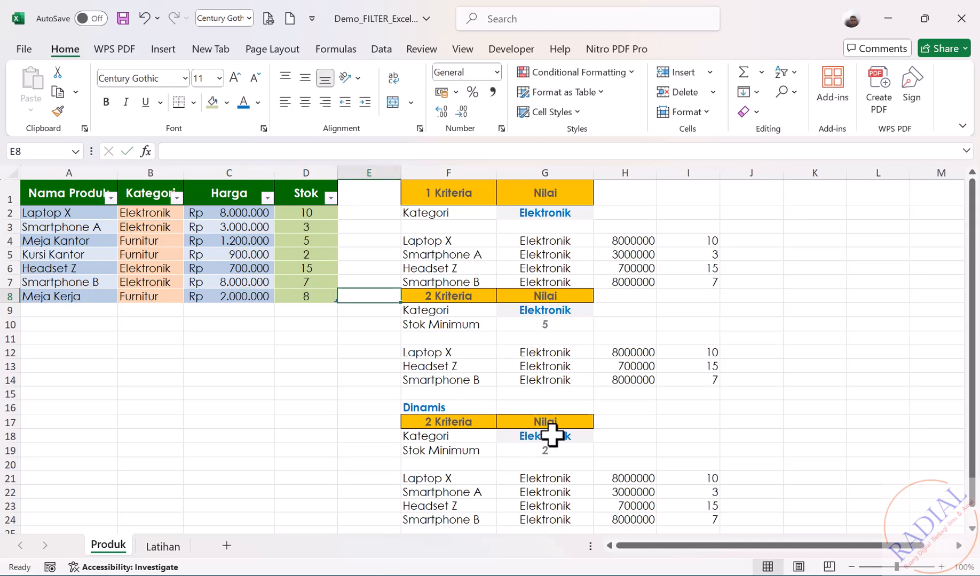
Set the Dinamis criteria to category Furnitur in G18 and minimum stock 5 in G19
left_click(552, 435)
type("F")
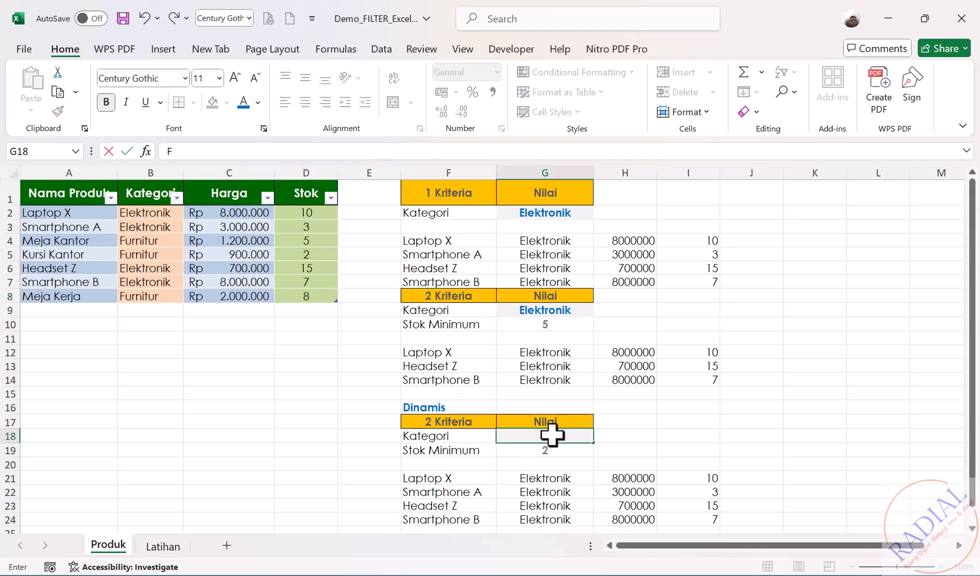
type("urnitur")
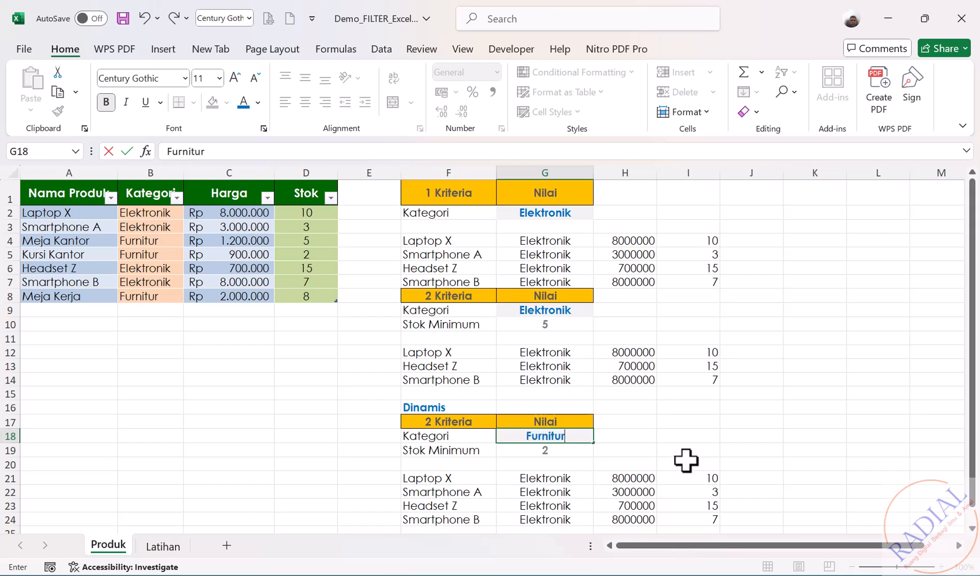
key("ctrl+Return")
key("Return")
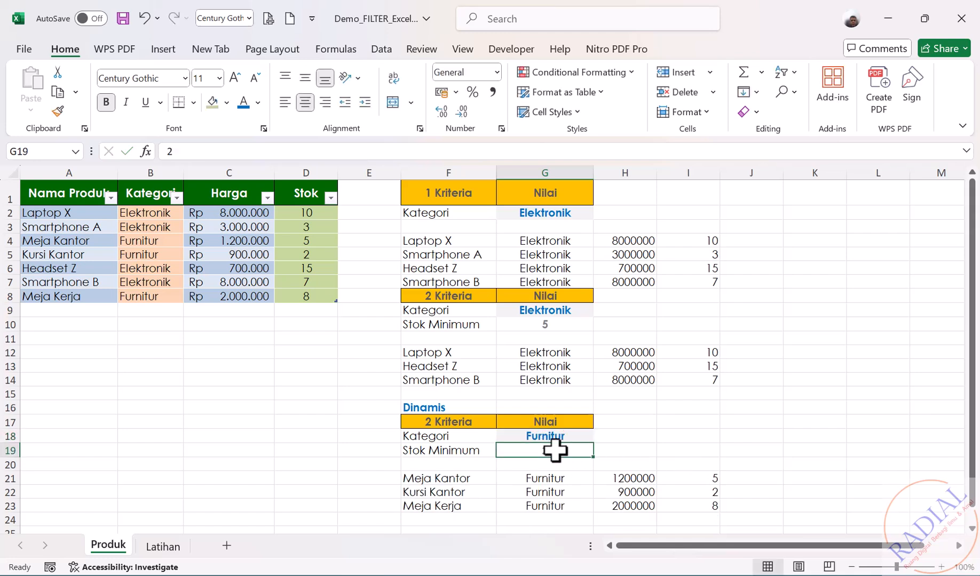
type("5")
key("Return")
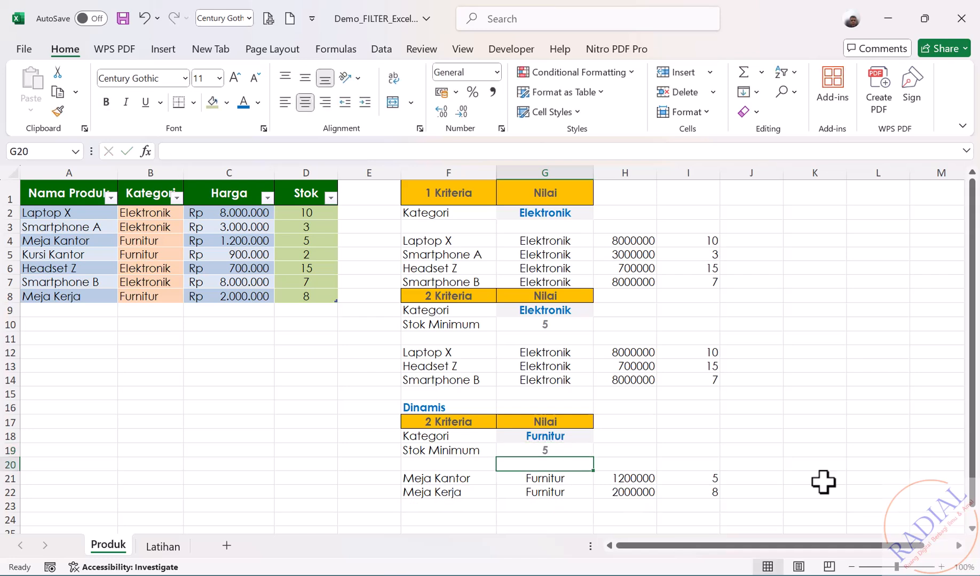
Set the Dinamis category in G18 to Mainan, a category missing from the table, to test the if_empty argument
left_click(551, 436)
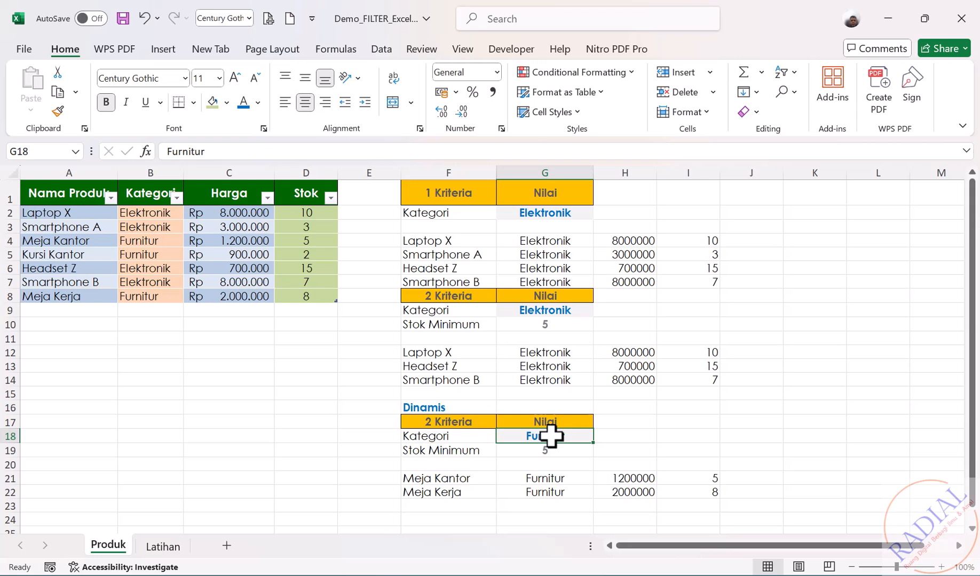
type("Mainan")
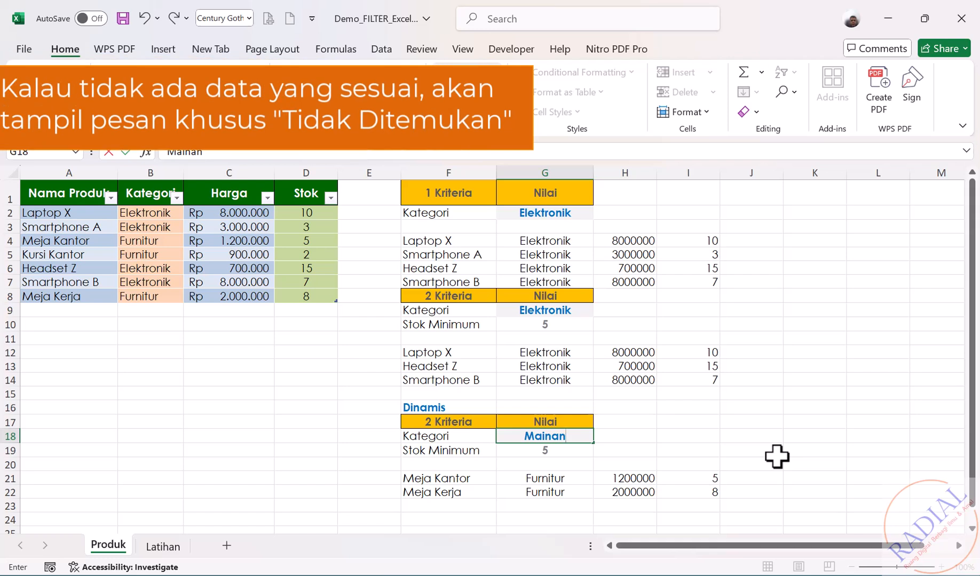
key("Return")
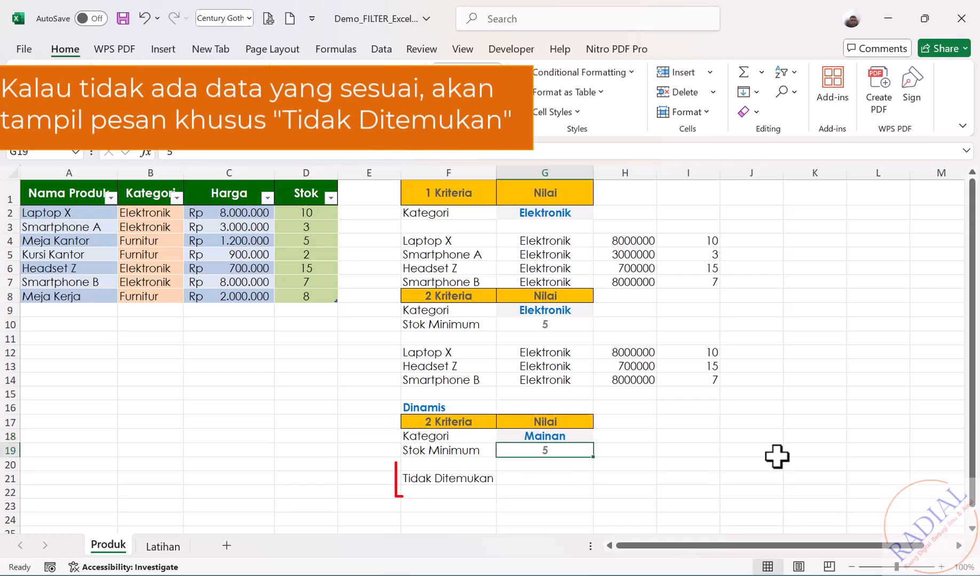